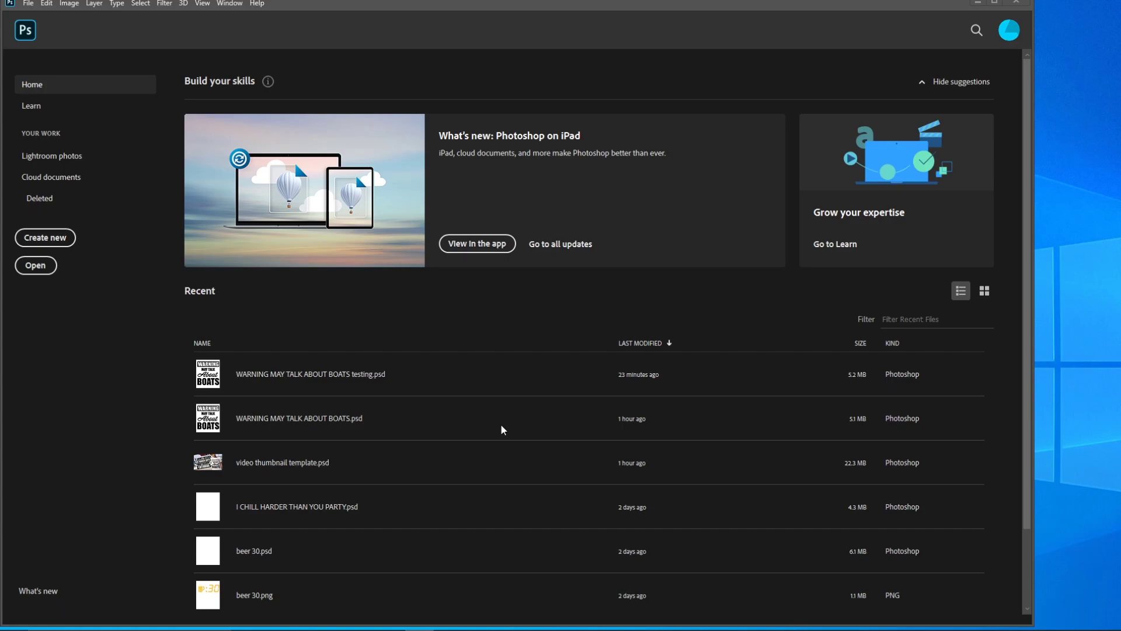
# Open WARNING MAY TALK ABOUT BOATS.psd from Recent, select the About layer and collapse Styles.
pyautogui.click(304, 420)
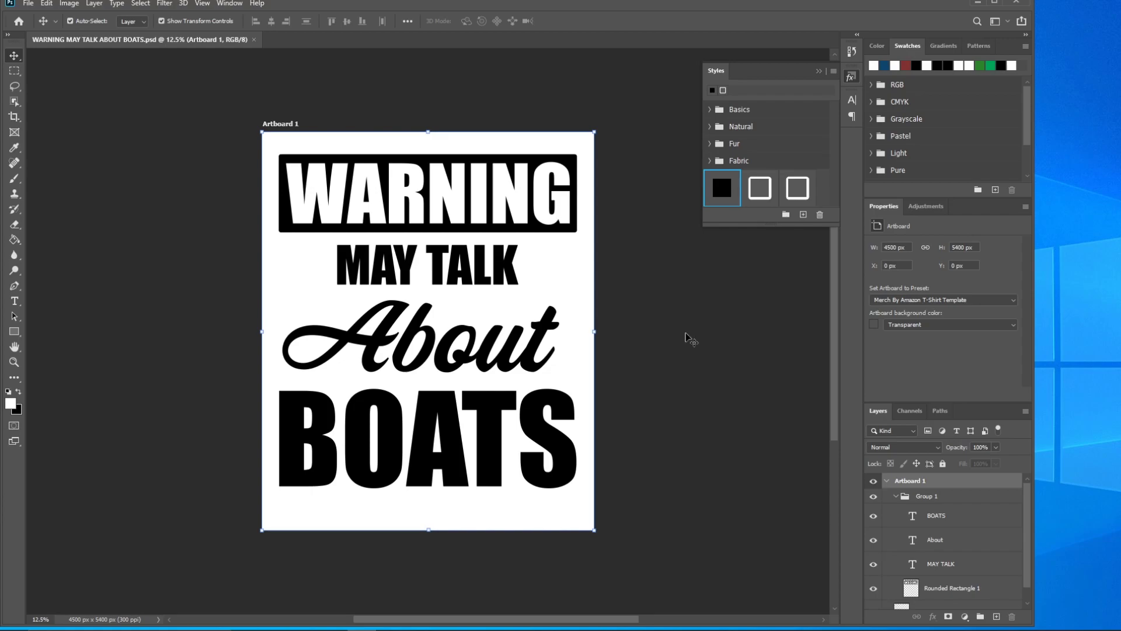
pyautogui.click(536, 347)
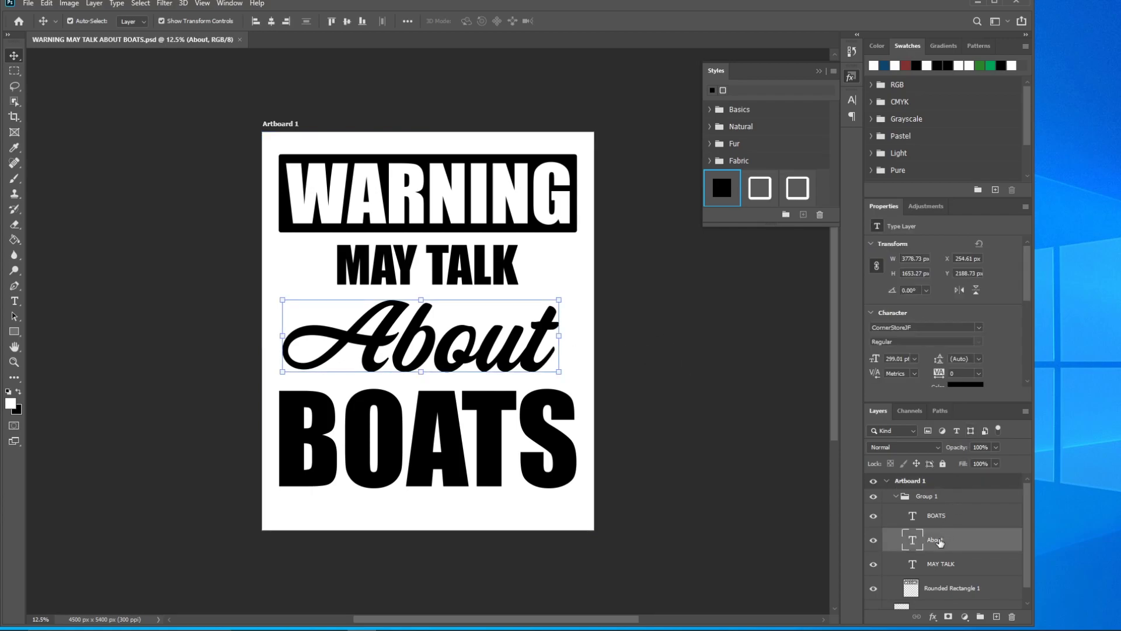
pyautogui.click(819, 70)
# Show the Character panel from the Window menu, leaving the Type menu unused.
pyautogui.click(229, 4)
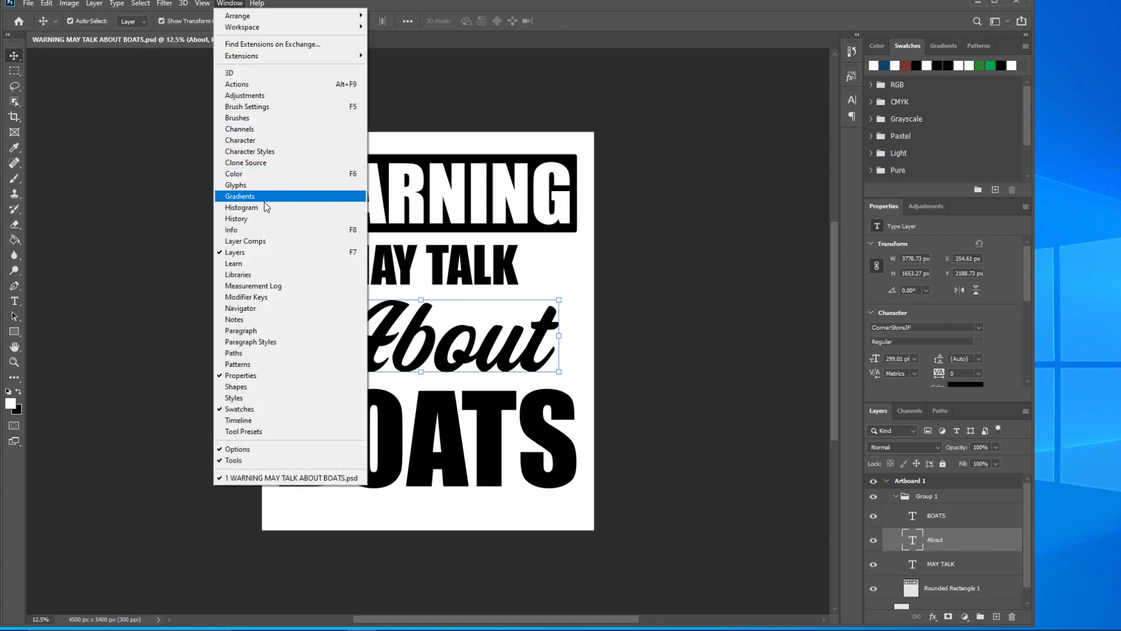
pyautogui.click(254, 145)
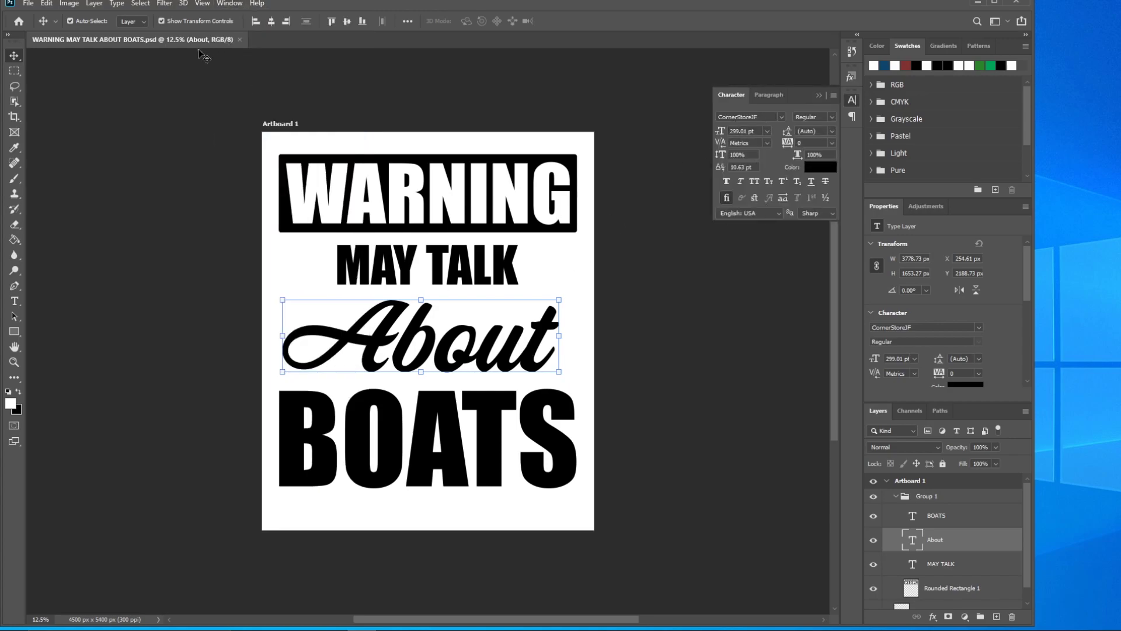
pyautogui.click(116, 5)
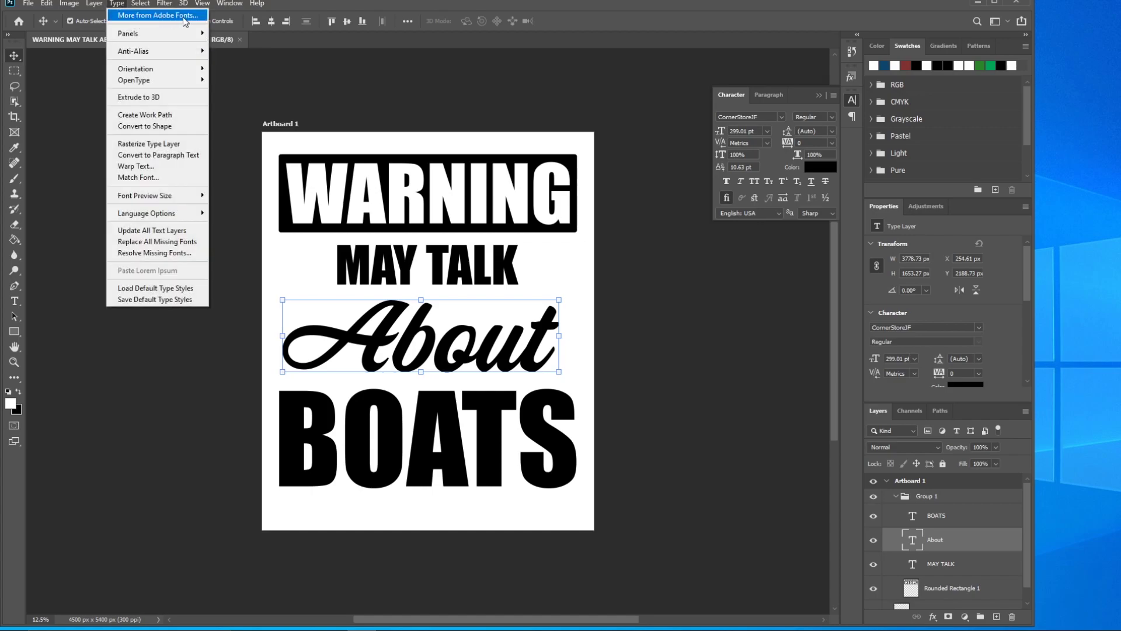
pyautogui.click(349, 6)
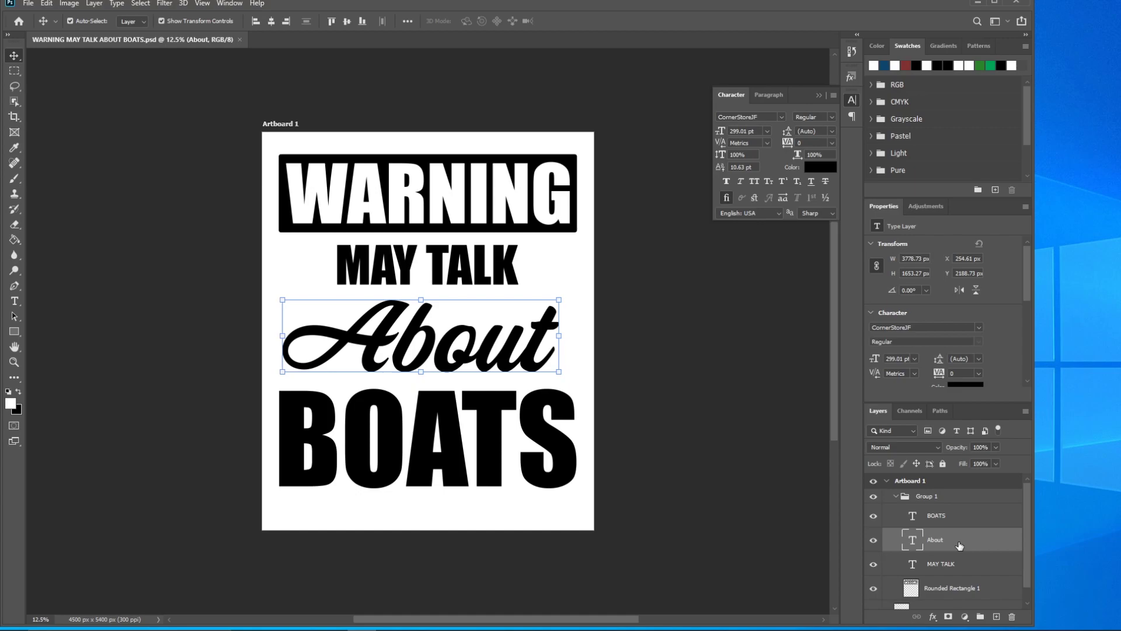
# Drag the About layer above BOATS so it tops Group 1.
pyautogui.moveTo(959, 545); pyautogui.dragTo(949, 516)
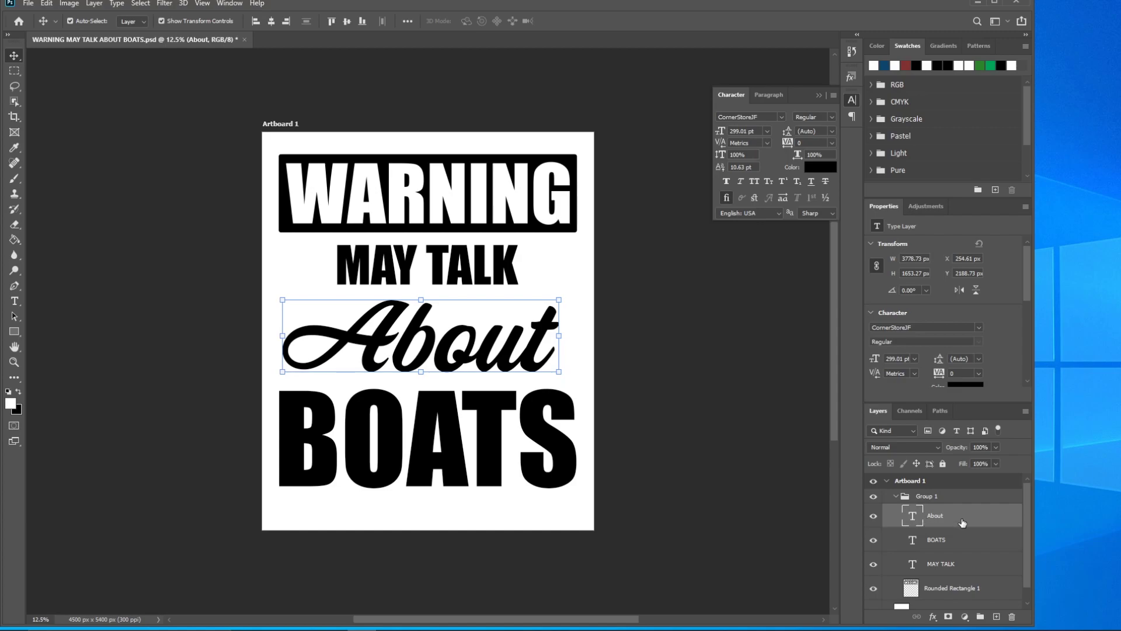
# Add a 32 px white (#ffffff) Stroke positioned Outside to the About text.
pyautogui.click(933, 617)
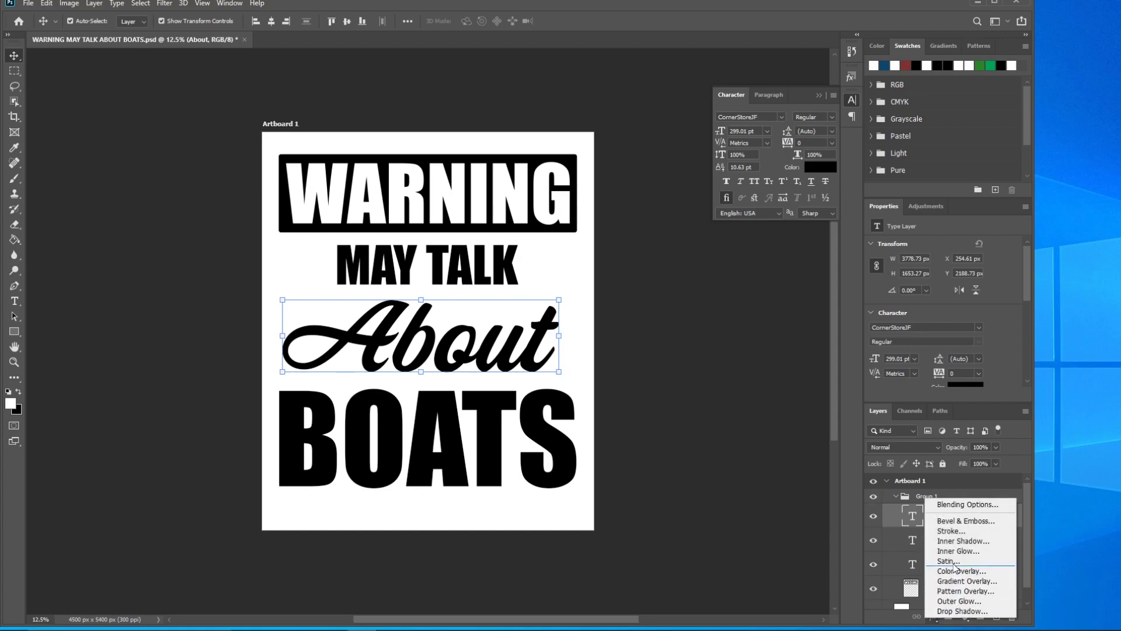
pyautogui.click(949, 531)
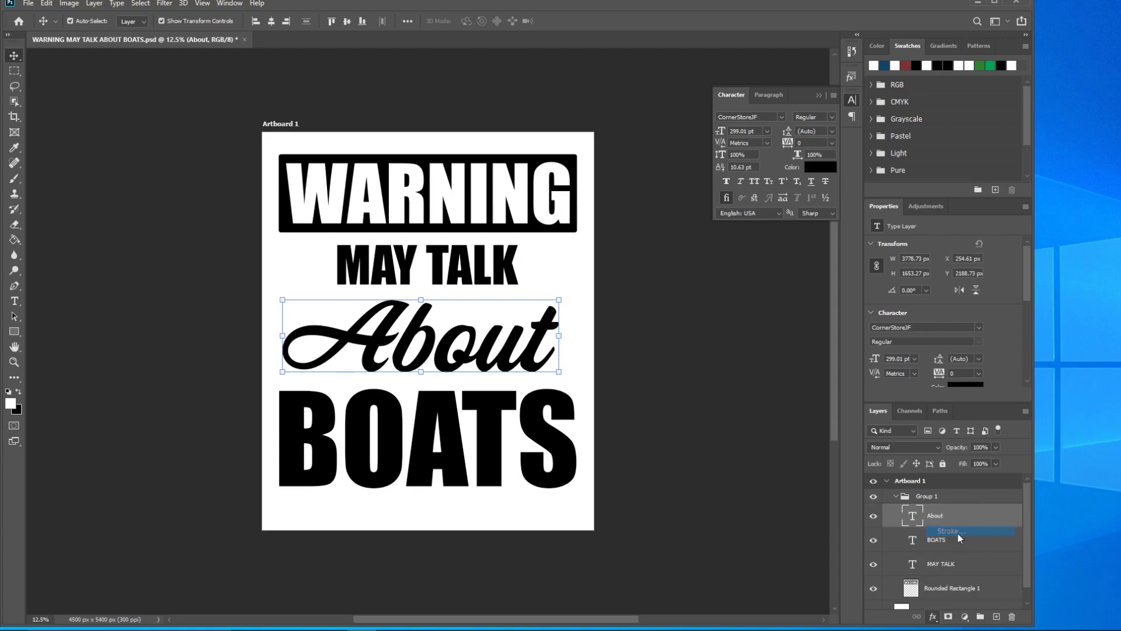
pyautogui.moveTo(963, 255); pyautogui.dragTo(608, 261)
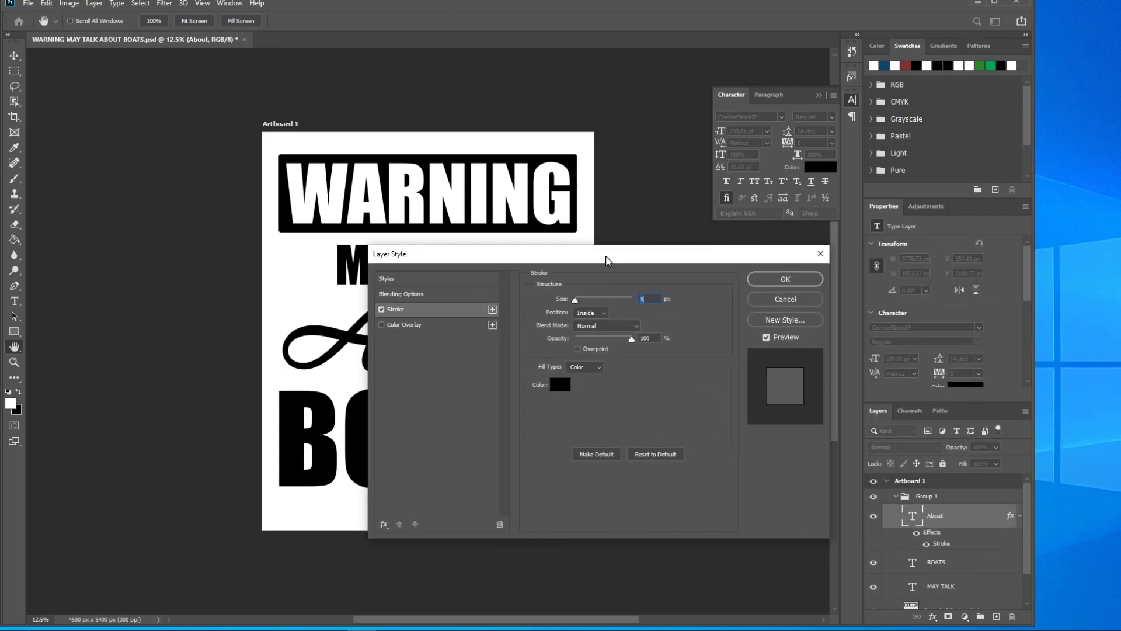
pyautogui.click(560, 385)
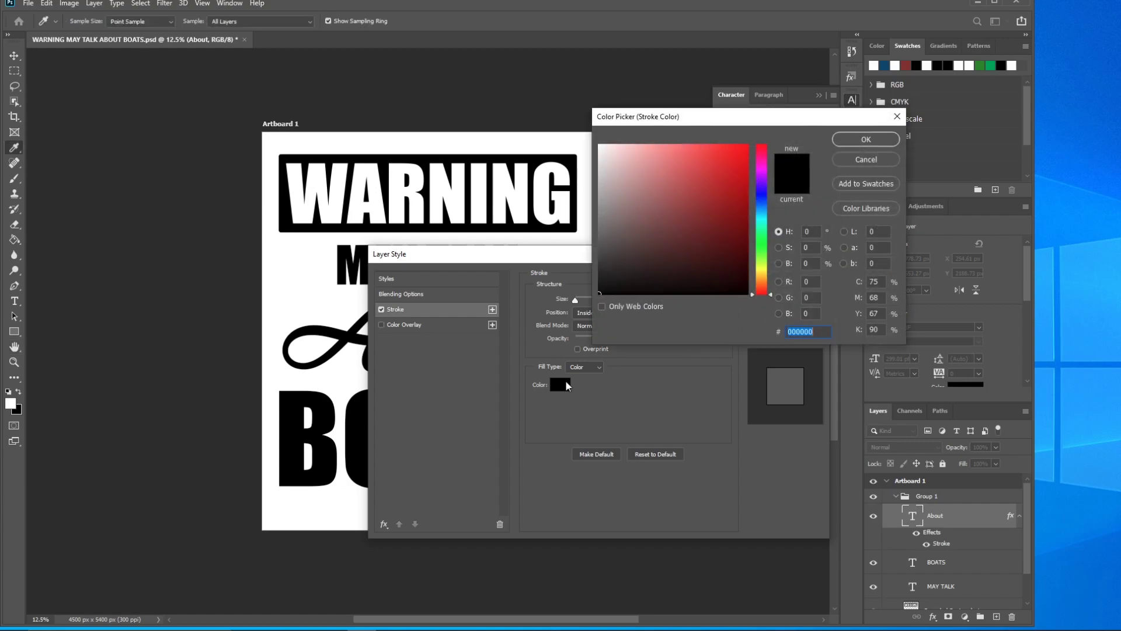
pyautogui.write('ffffff')
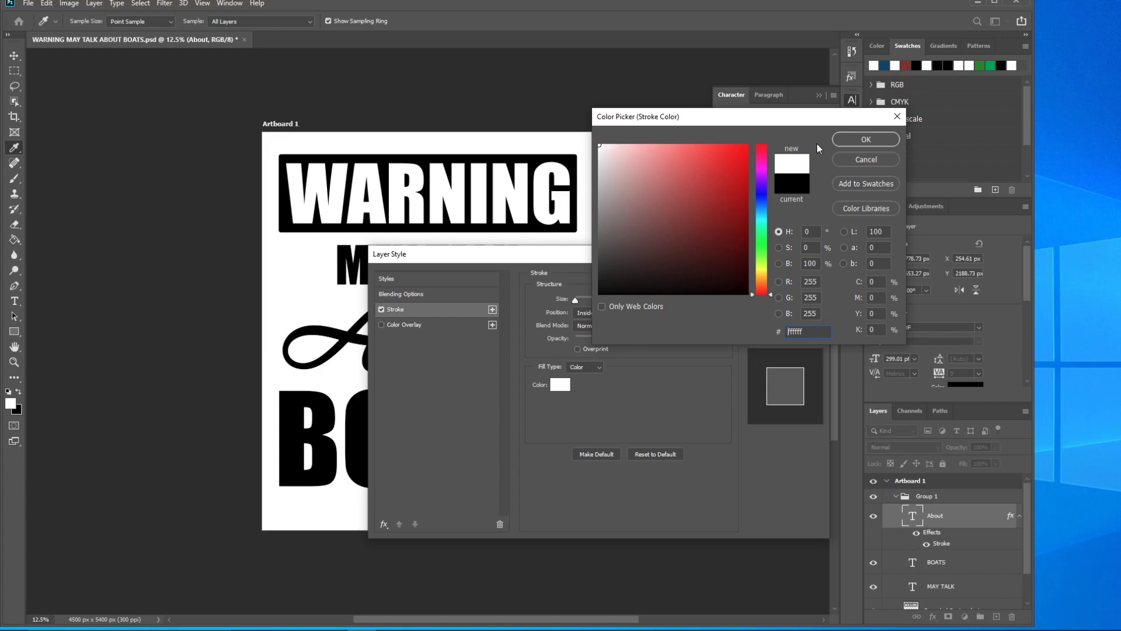
pyautogui.click(852, 141)
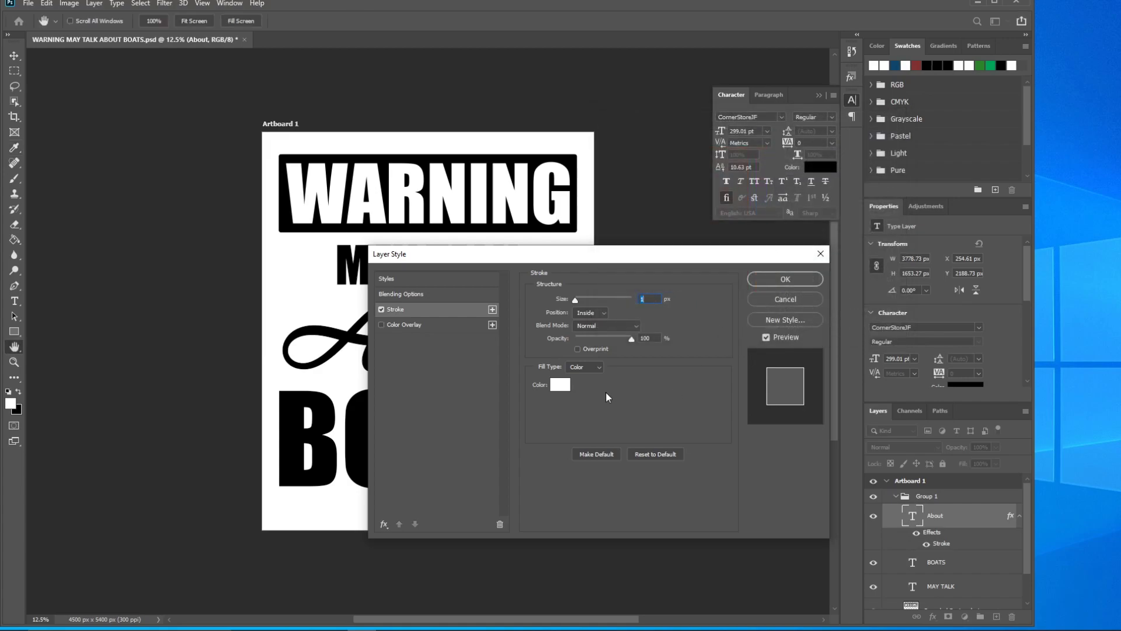
pyautogui.click(602, 314)
pyautogui.moveTo(574, 300); pyautogui.dragTo(587, 303)
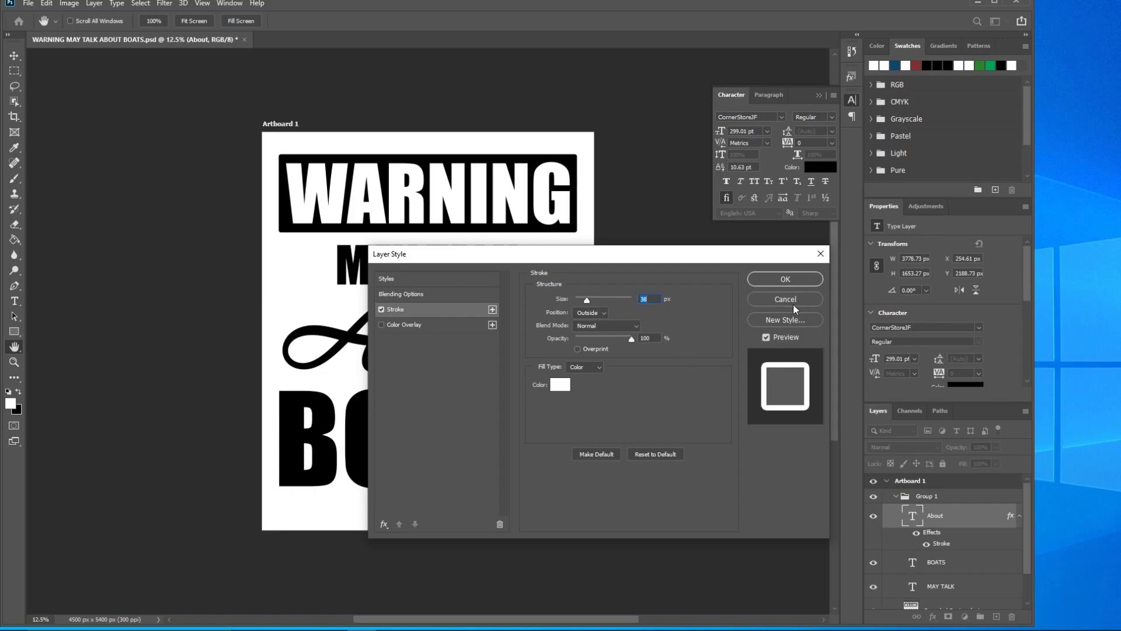
pyautogui.click(786, 279)
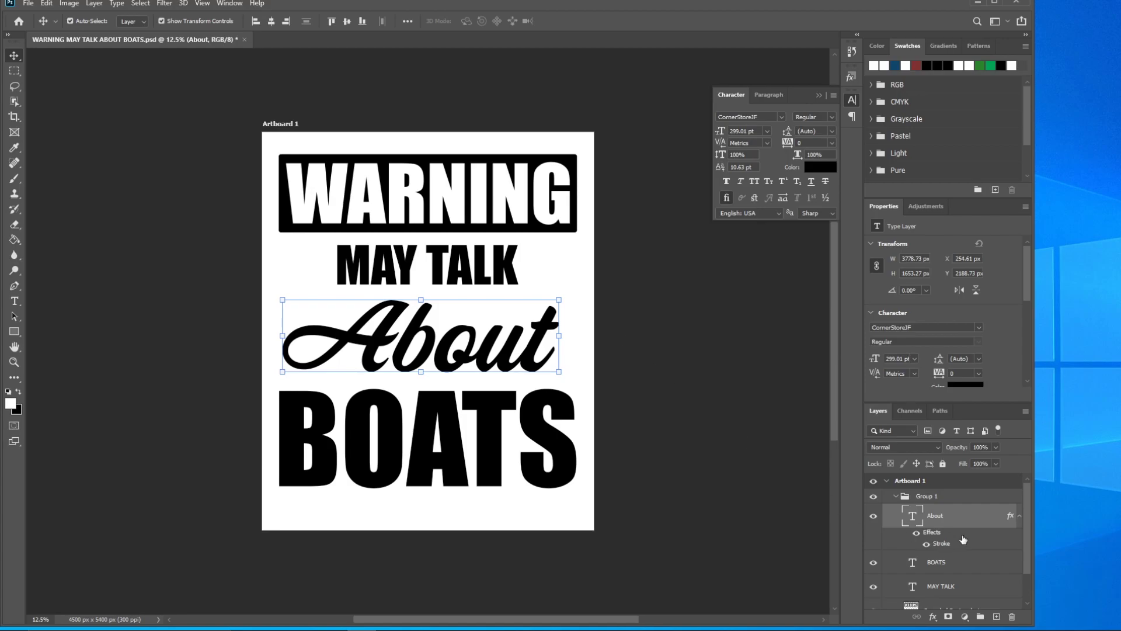
pyautogui.scroll(-1, 1028, 514)
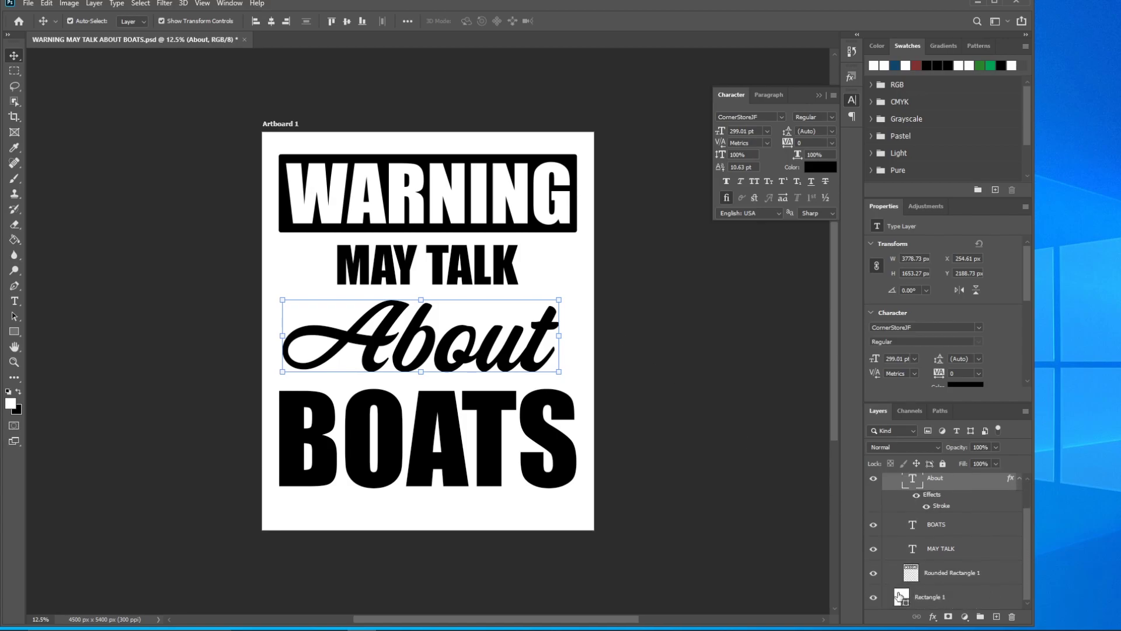
pyautogui.click(874, 598)
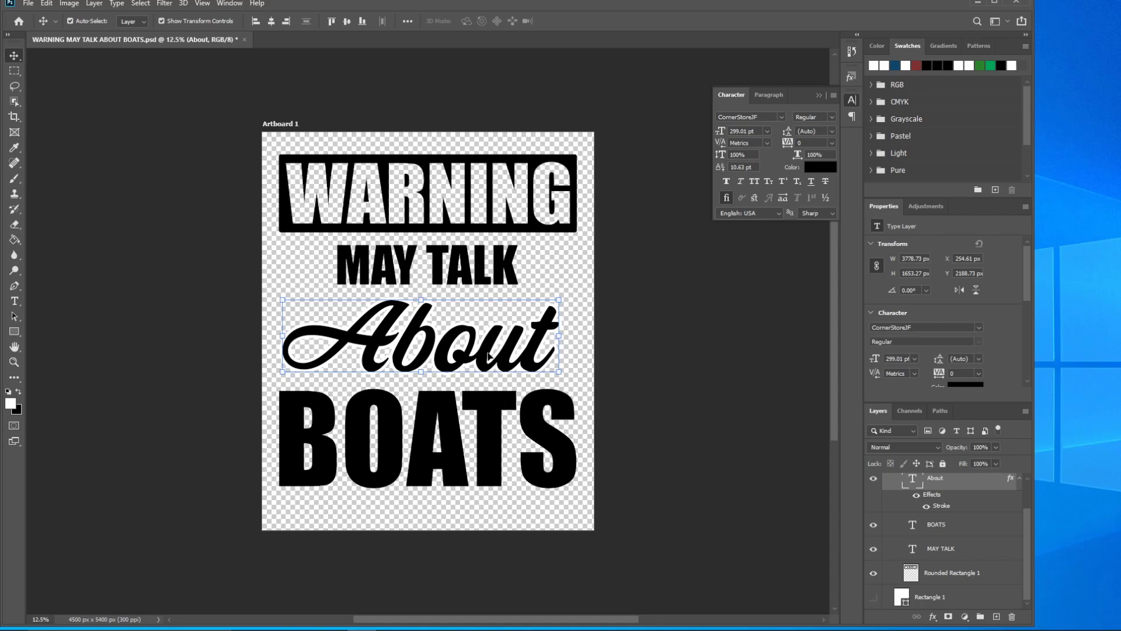
pyautogui.click(874, 597)
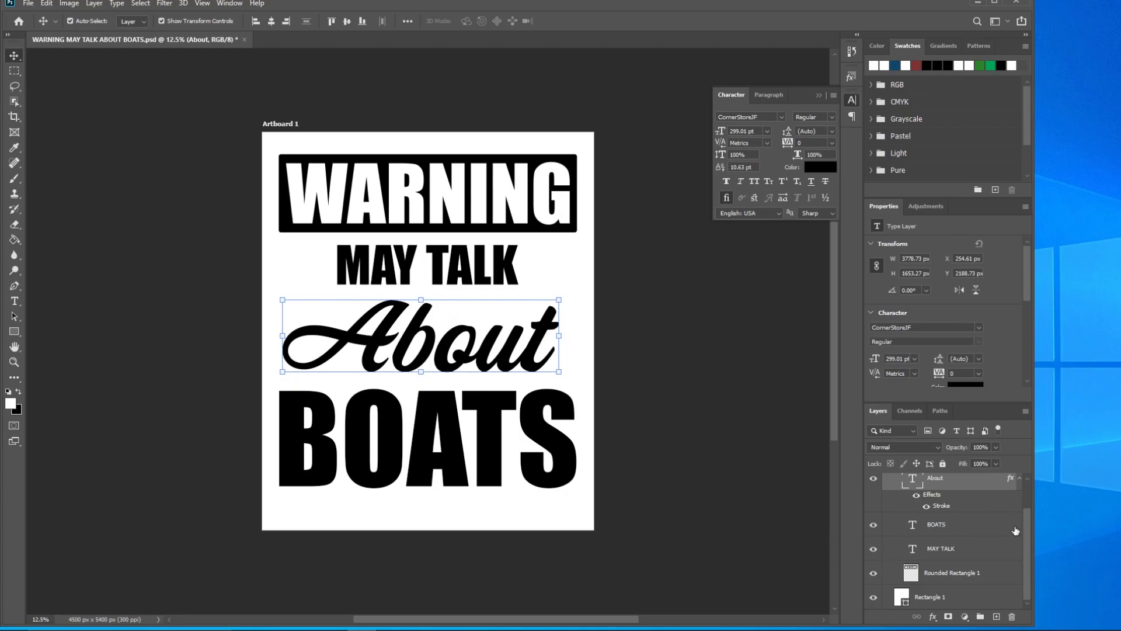
pyautogui.moveTo(1028, 536); pyautogui.dragTo(1031, 506)
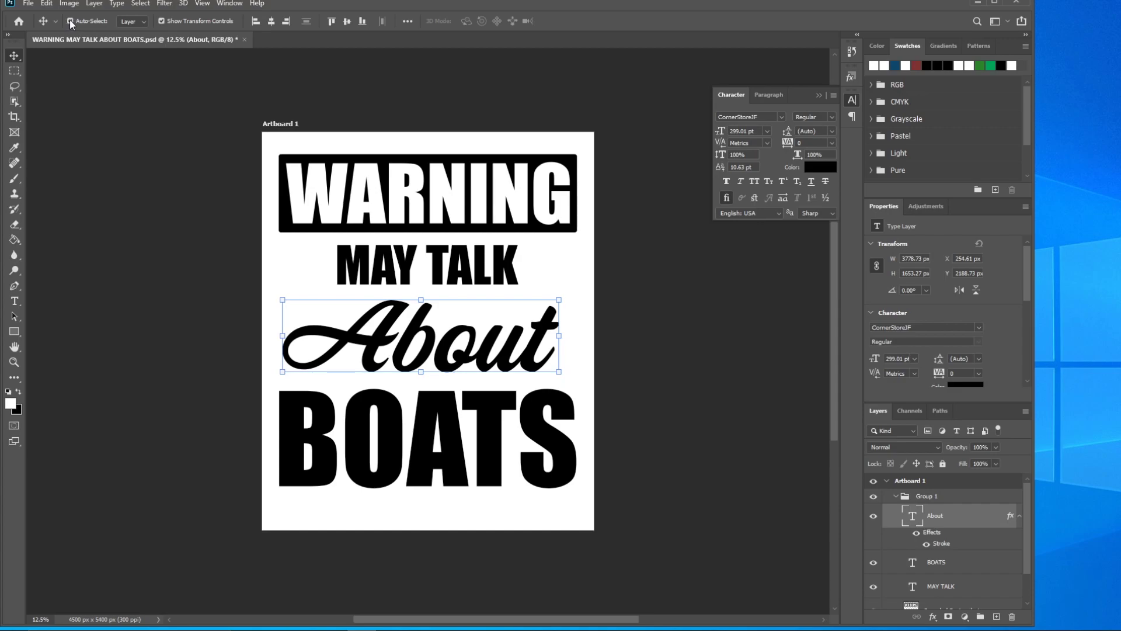
# Select the About text, hide its transform handles, and drag it up toward MAY TALK.
pyautogui.click(533, 229)
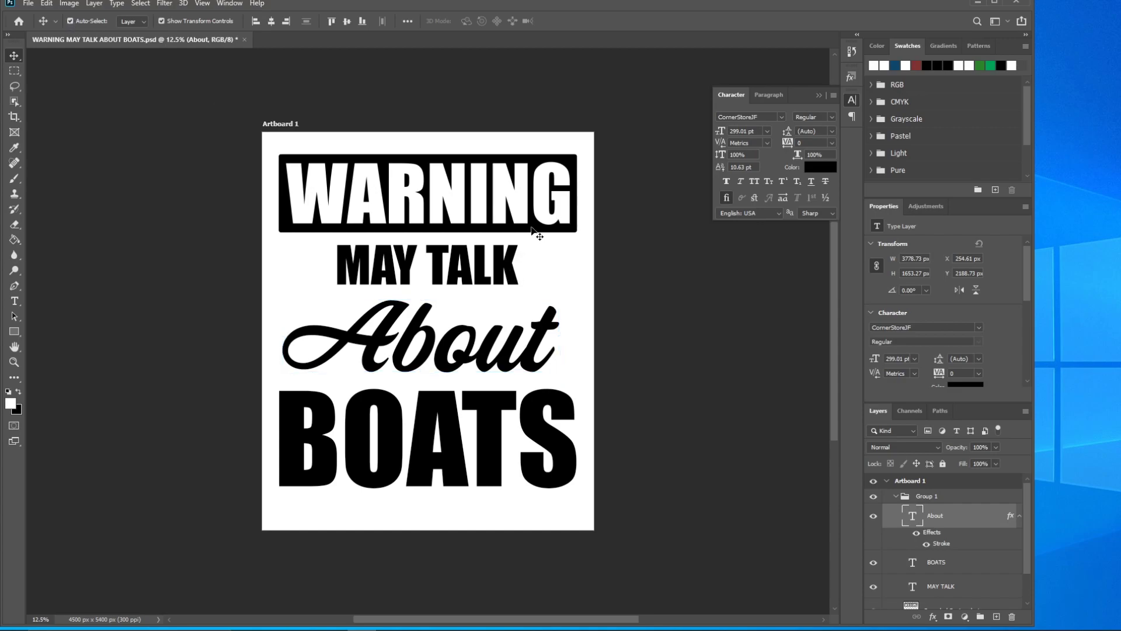
pyautogui.click(521, 269)
pyautogui.click(534, 357)
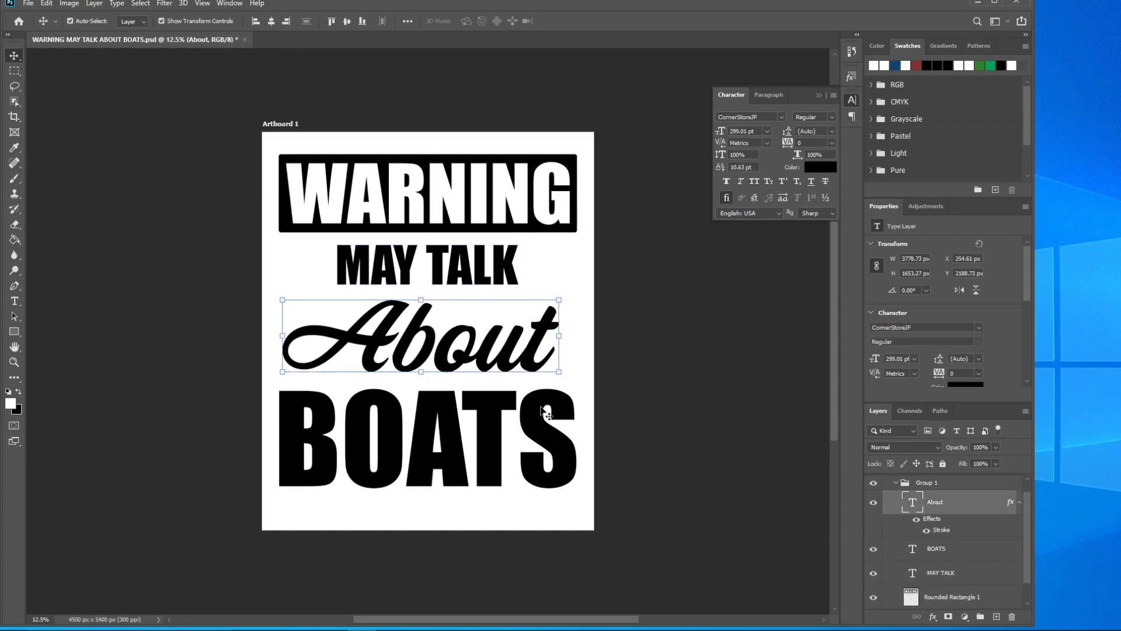
pyautogui.click(542, 430)
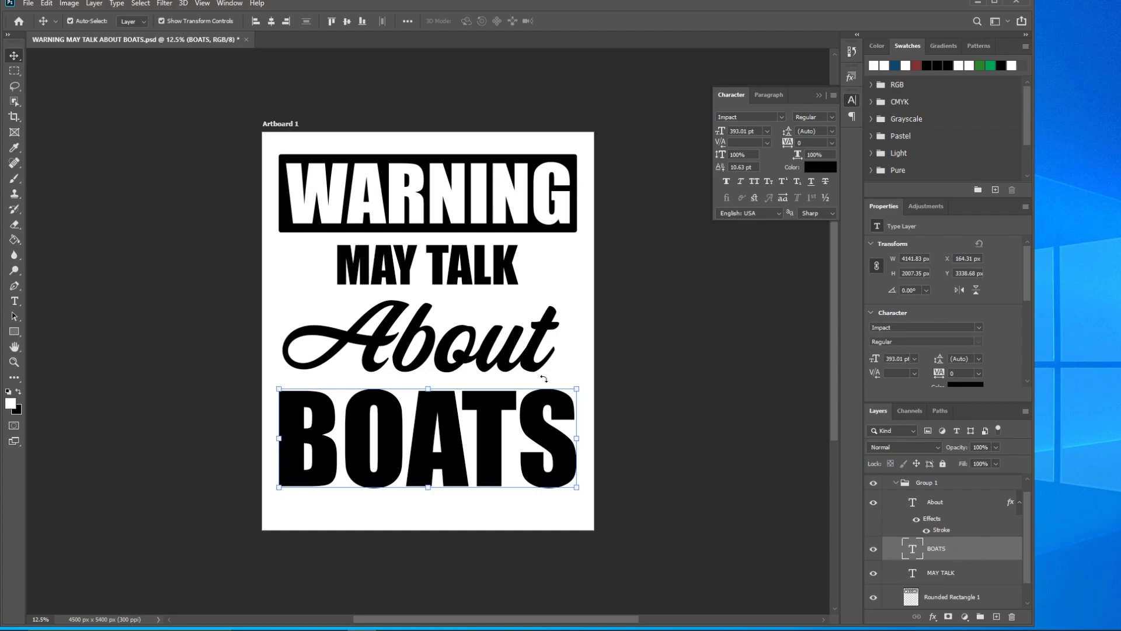
pyautogui.click(511, 369)
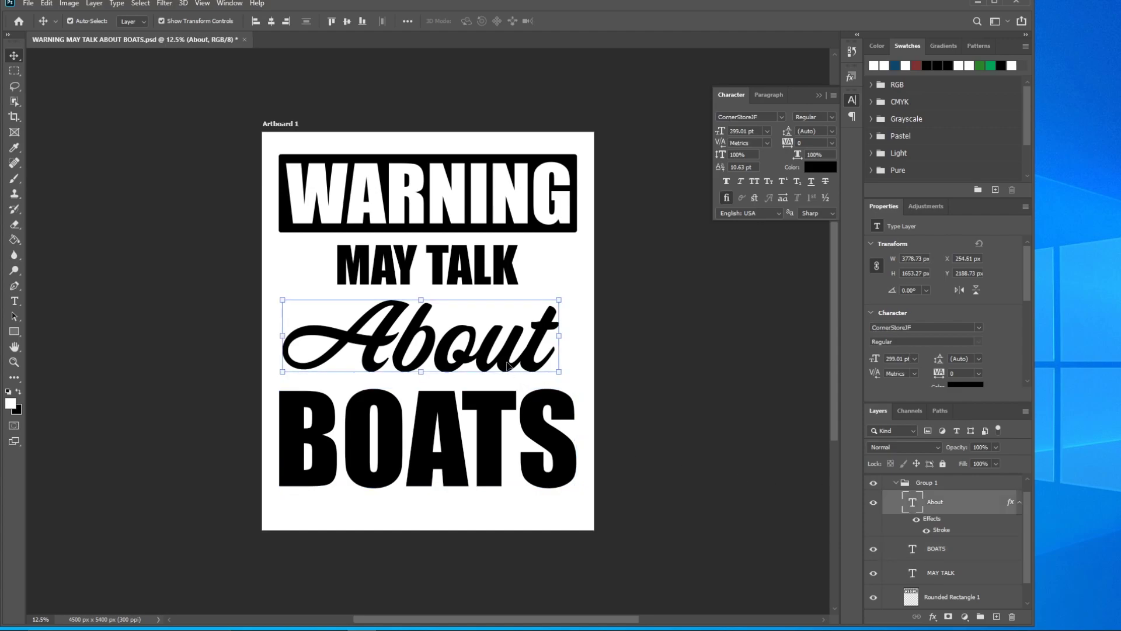
pyautogui.hotkey('ctrl', 'h')
pyautogui.moveTo(506, 366); pyautogui.dragTo(506, 351)
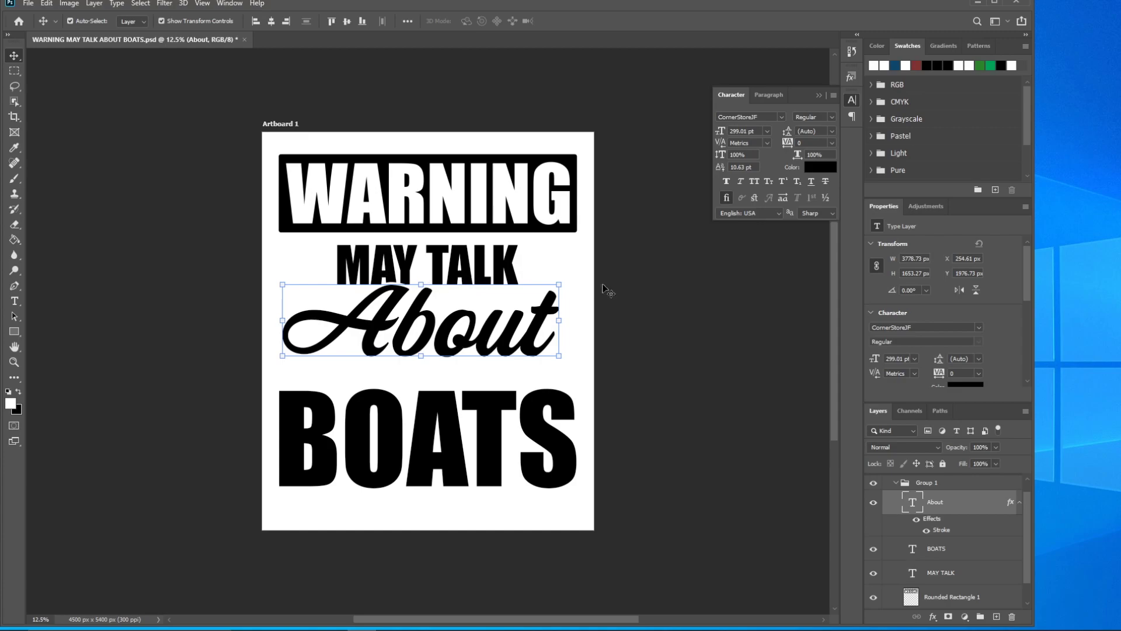
# Fine-tune About with arrow-key nudges until it sits at Y 1936.73 px.
pyautogui.press('Up')
pyautogui.press('Up')
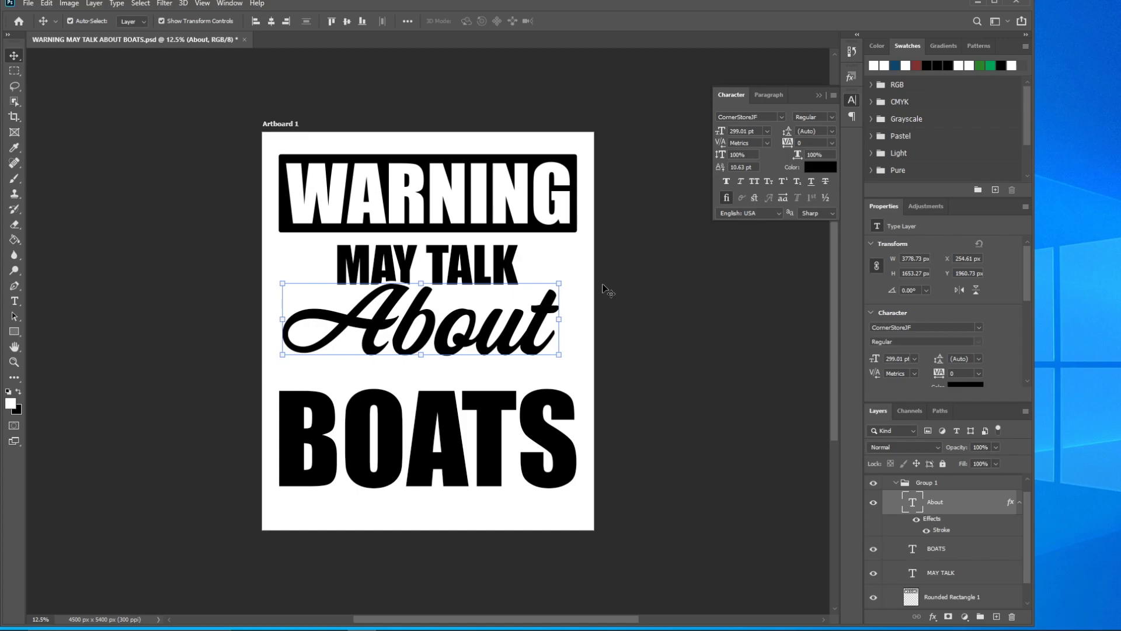
pyautogui.press('Up')
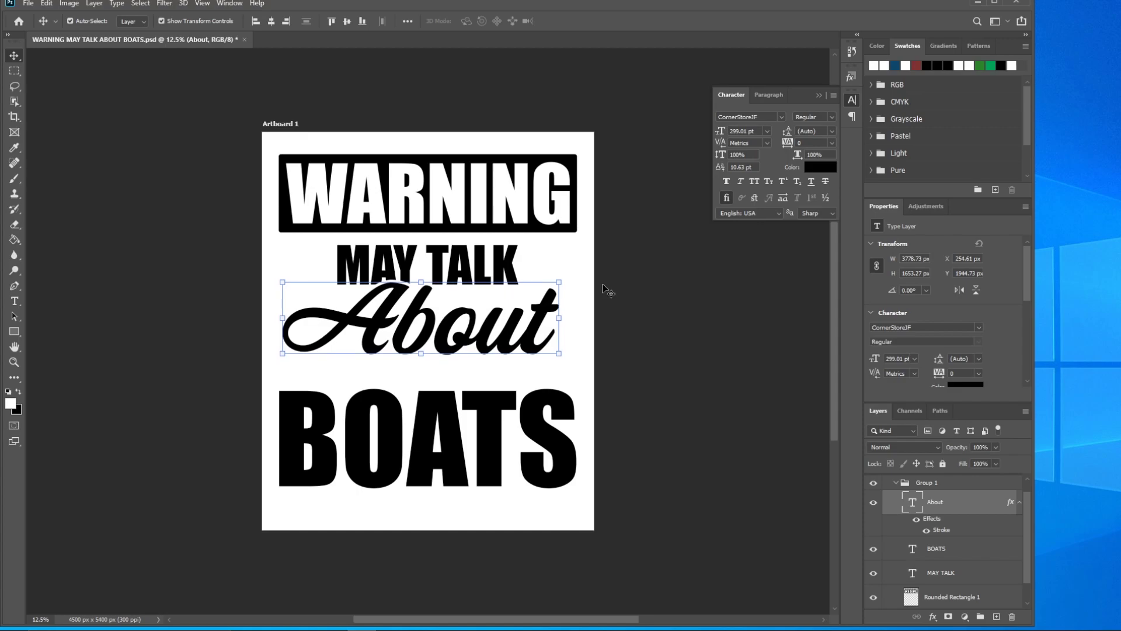
pyautogui.hotkey('shift', 'Up')
pyautogui.hotkey('shift', 'Up')
pyautogui.hotkey('shift', 'Up')
pyautogui.hotkey('shift', 'Up')
pyautogui.hotkey('shift', 'Up')
pyautogui.hotkey('shift', 'Up')
pyautogui.hotkey('shift', 'Up')
pyautogui.hotkey('shift', 'Up')
pyautogui.hotkey('shift', 'Up')
pyautogui.hotkey('shift', 'Up')
pyautogui.hotkey('shift', 'Up')
pyautogui.hotkey('shift', 'Up')
pyautogui.hotkey('shift', 'Up')
pyautogui.hotkey('shift', 'Up')
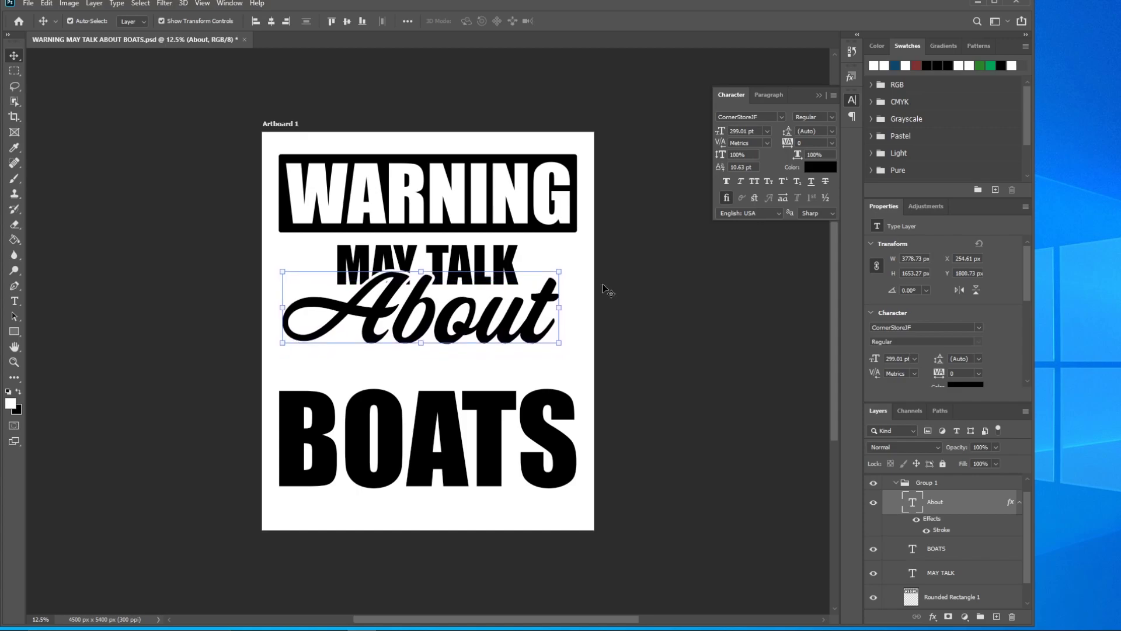
pyautogui.press('Down')
pyautogui.press('Down')
pyautogui.press('Down')
pyautogui.press('Down')
pyautogui.press('Down')
pyautogui.press('Down')
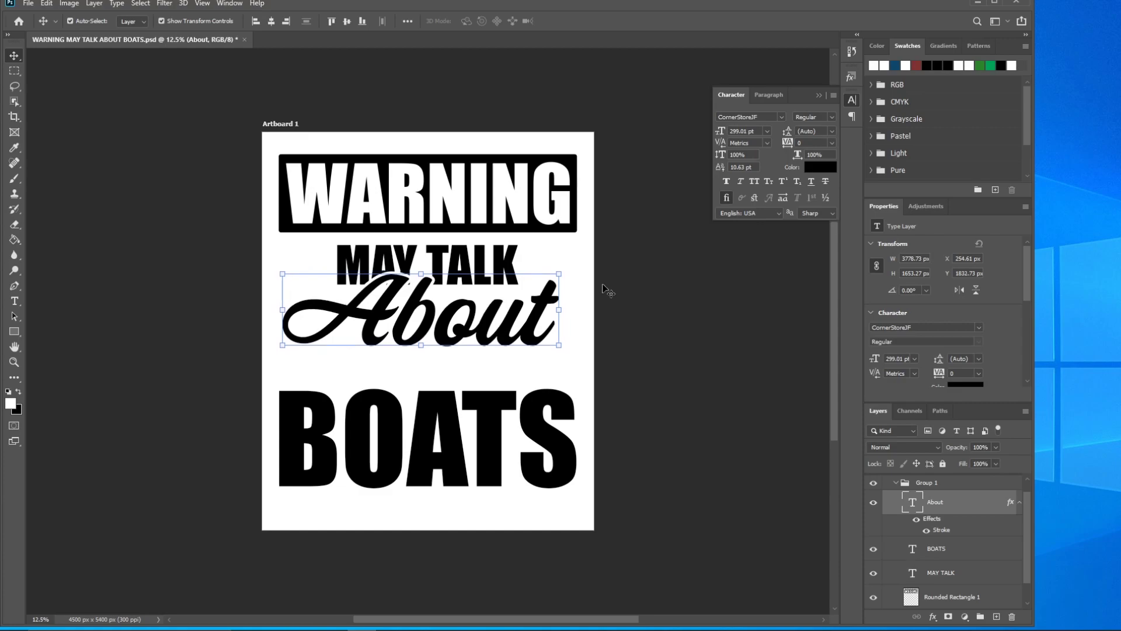
pyautogui.press('Down')
pyautogui.press('Down')
pyautogui.press('Down')
pyautogui.press('Down')
pyautogui.press('Down')
pyautogui.press('Down')
pyautogui.press('Down')
pyautogui.press('Down')
pyautogui.press('Down')
pyautogui.press('Down')
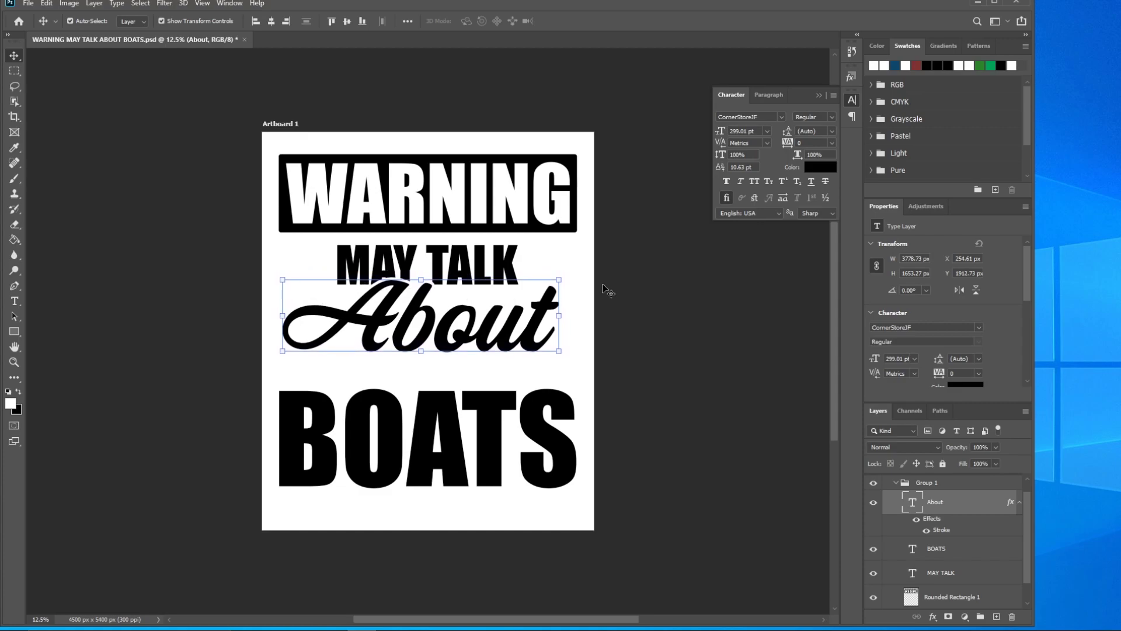
pyautogui.press('Down')
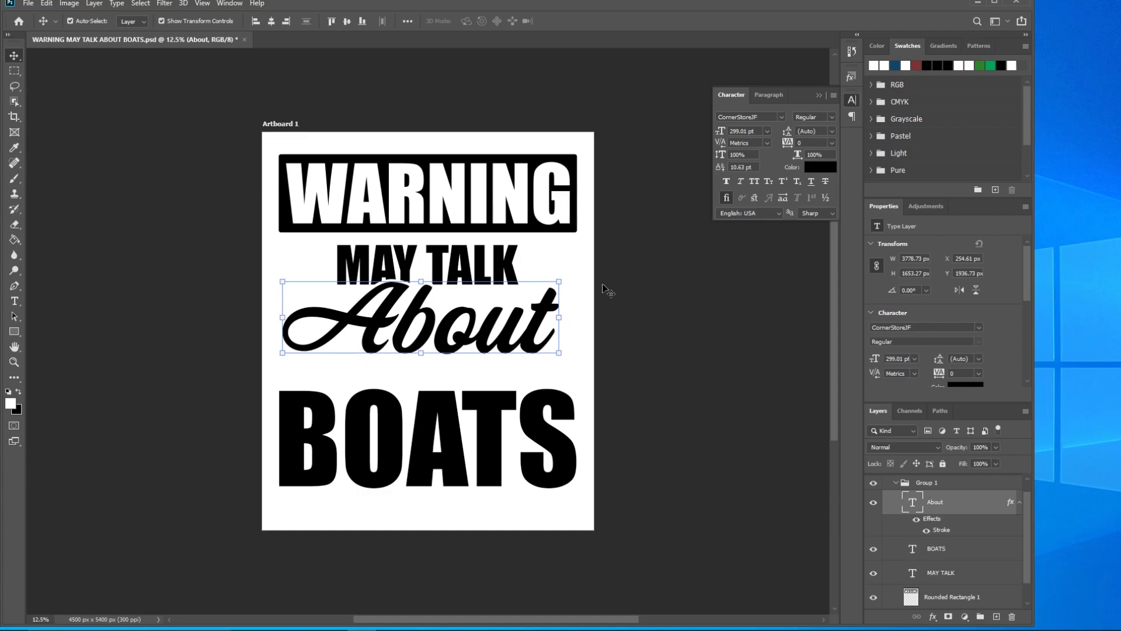
pyautogui.press('Down')
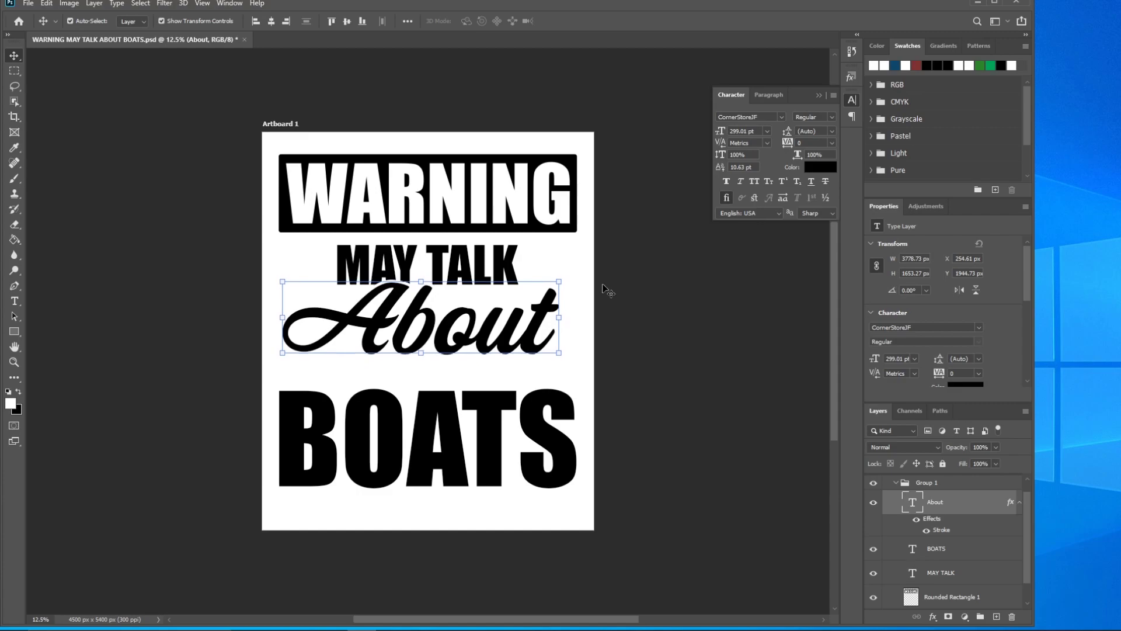
pyautogui.press('Up')
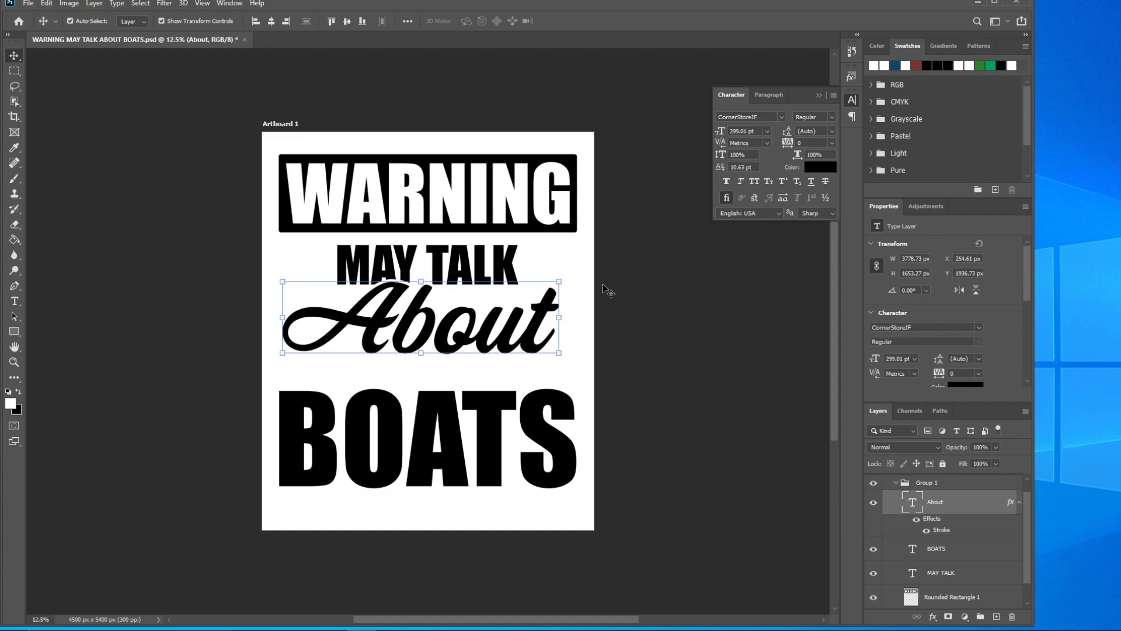
# Drag BOATS up beneath About, then nudge it down twice to Y 2747.68 px.
pyautogui.click(536, 423)
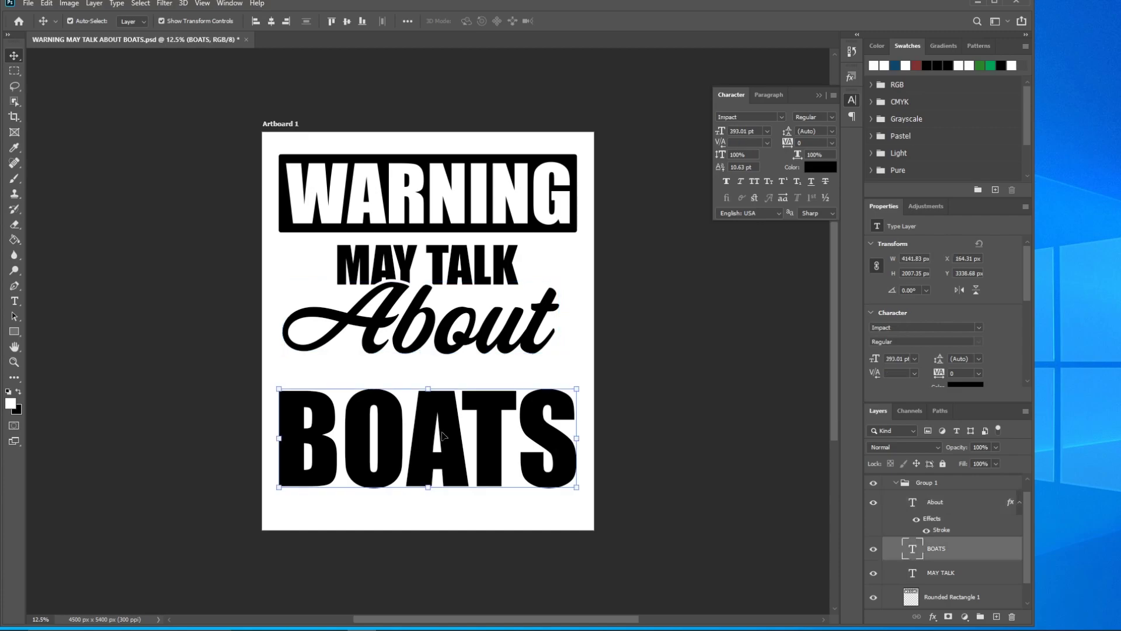
pyautogui.moveTo(442, 435); pyautogui.dragTo(442, 391)
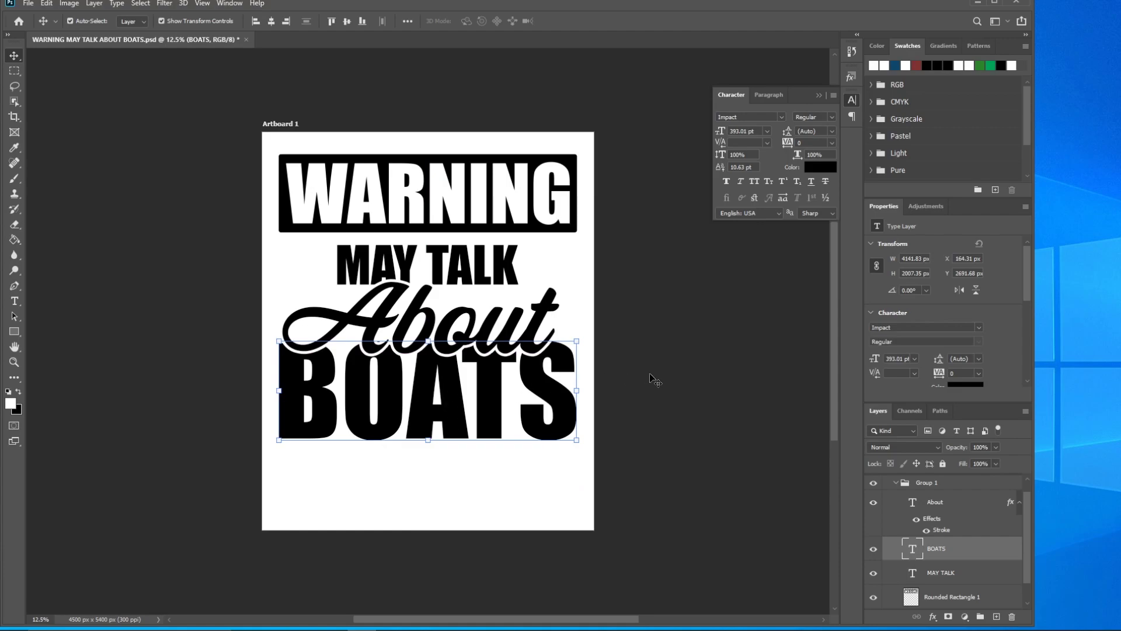
pyautogui.press('Down')
pyautogui.press('Down')
pyautogui.press('Down')
pyautogui.press('Down')
pyautogui.press('Down')
pyautogui.press('Down')
pyautogui.press('Down')
pyautogui.press('Down')
pyautogui.press('Down')
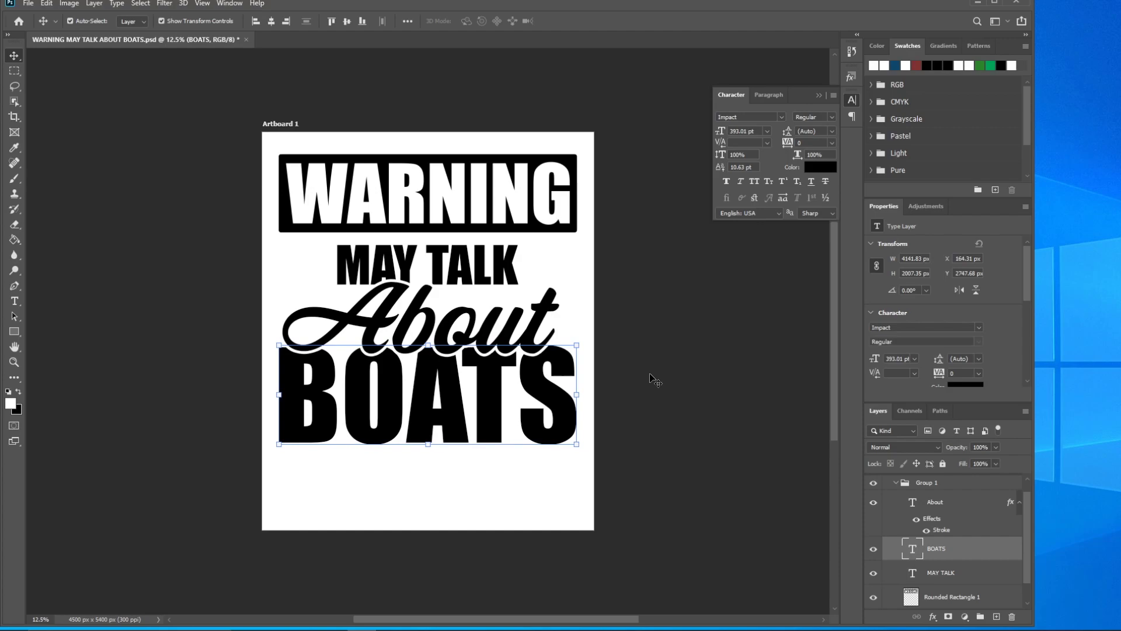
pyautogui.press('Down')
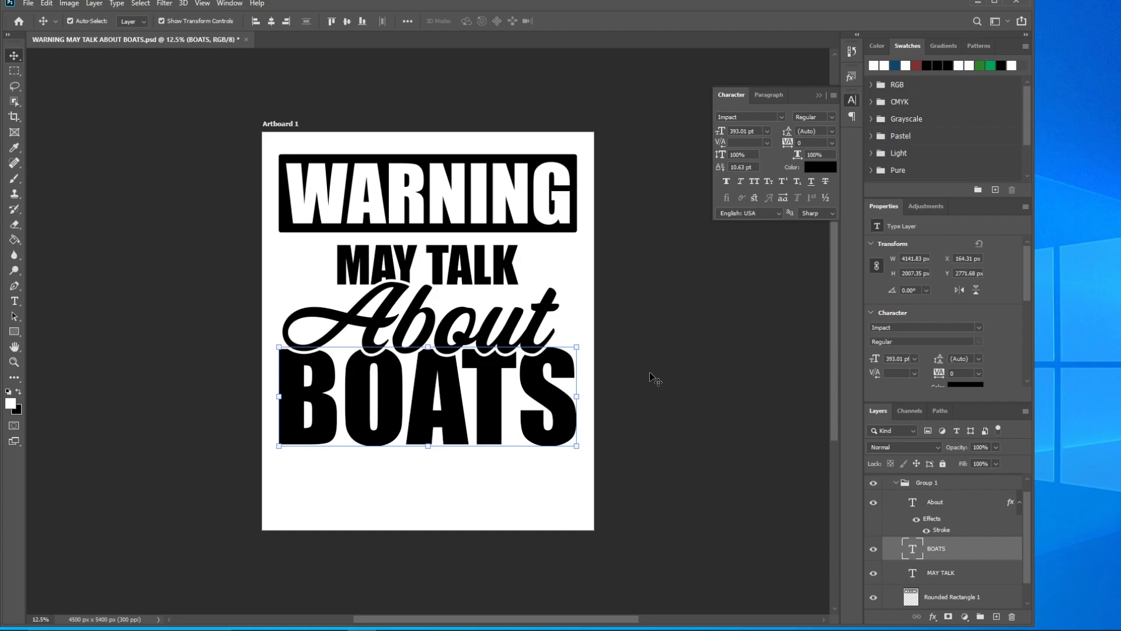
# Duplicate Group 1 with Ctrl+J, hide the copy, and hide the white Rectangle 1 background.
pyautogui.click(895, 483)
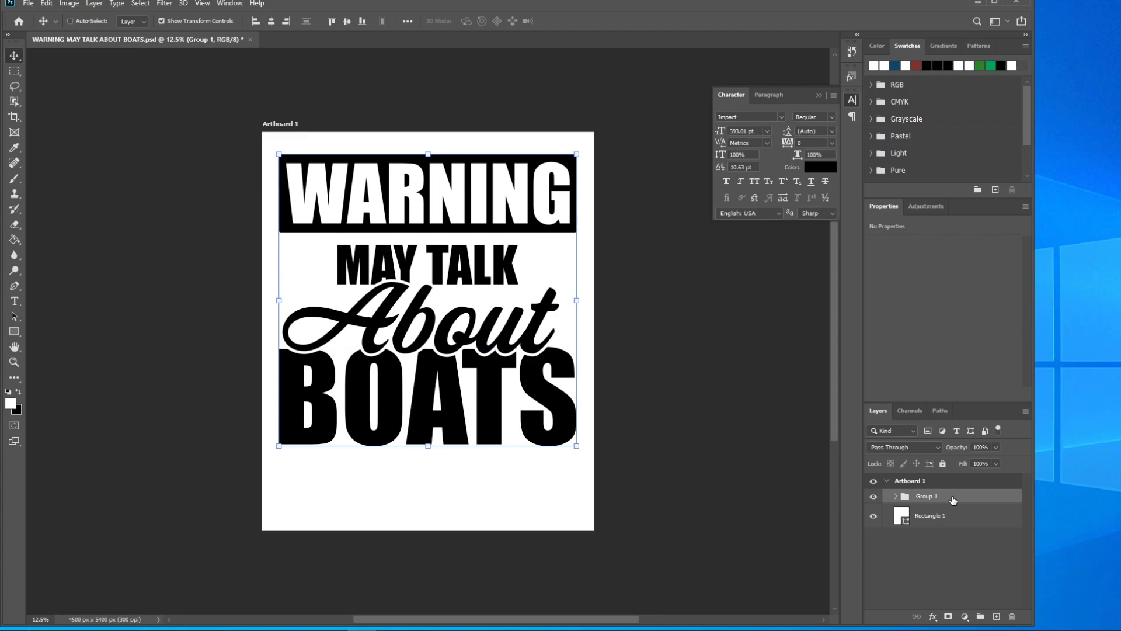
pyautogui.hotkey('ctrl', 'j')
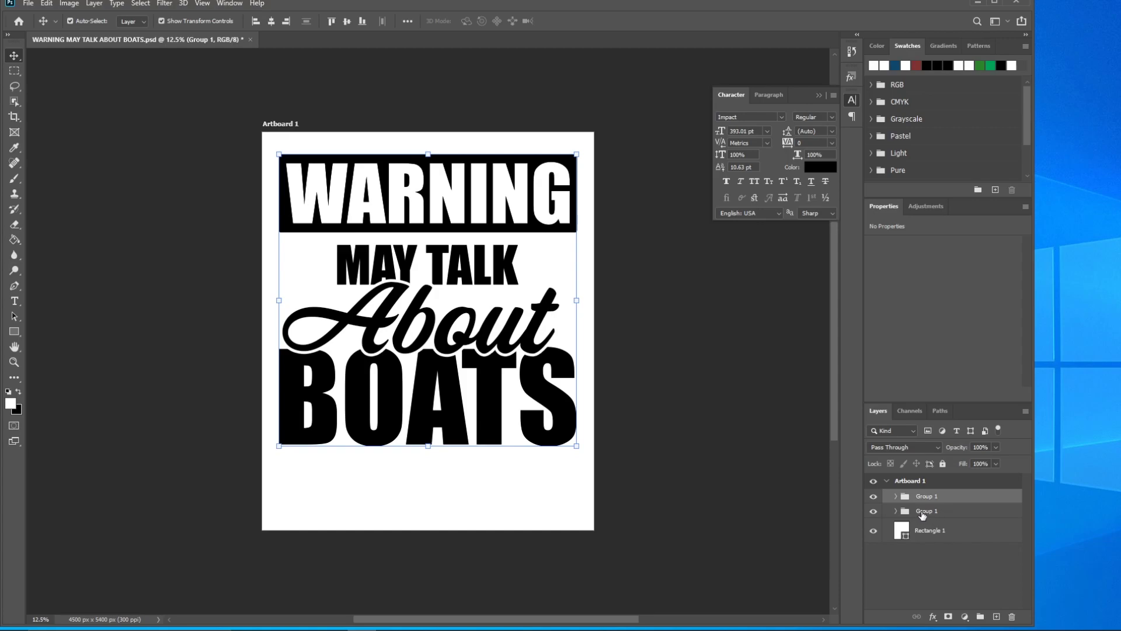
pyautogui.click(875, 513)
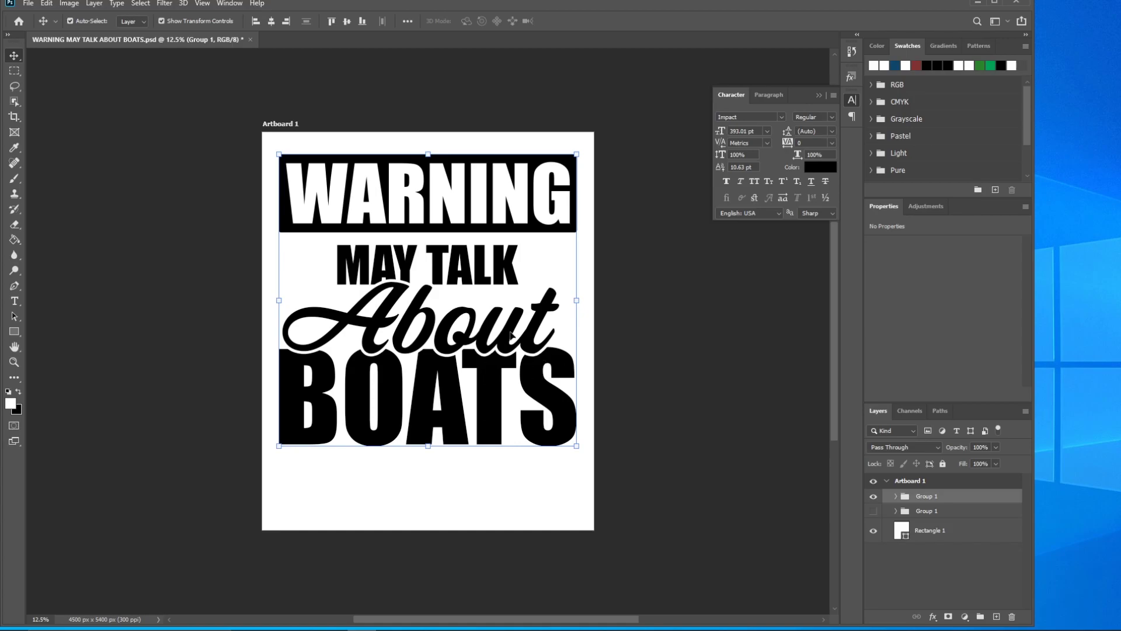
pyautogui.click(873, 530)
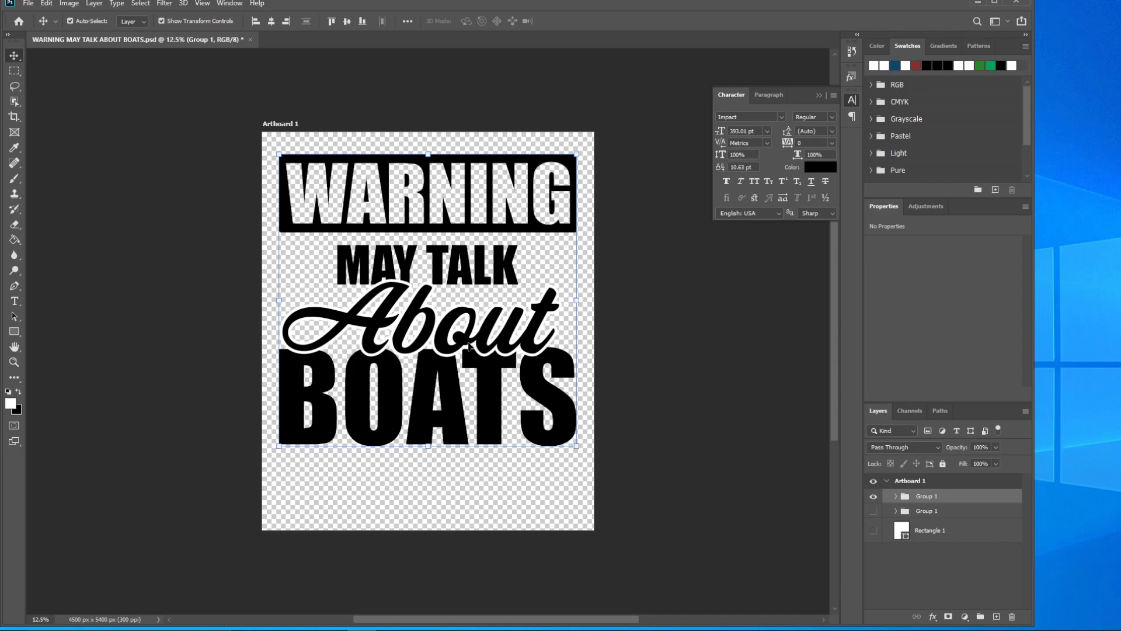
# Merge Group 1 into a single pixel layer and toggle its visibility to check.
pyautogui.rightClick(951, 498)
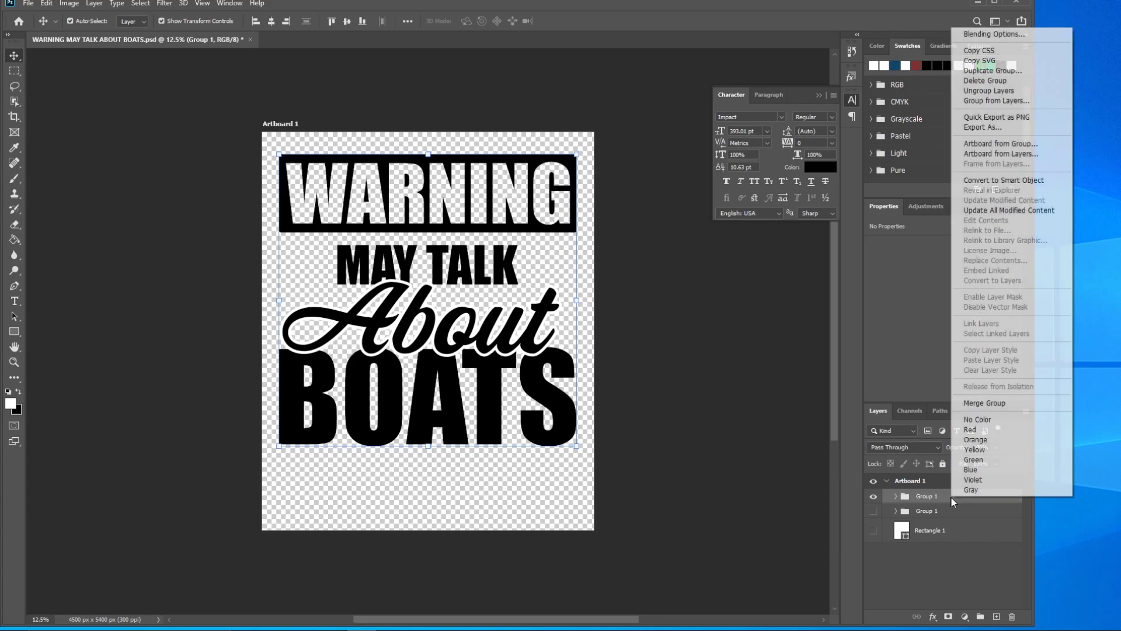
pyautogui.click(986, 402)
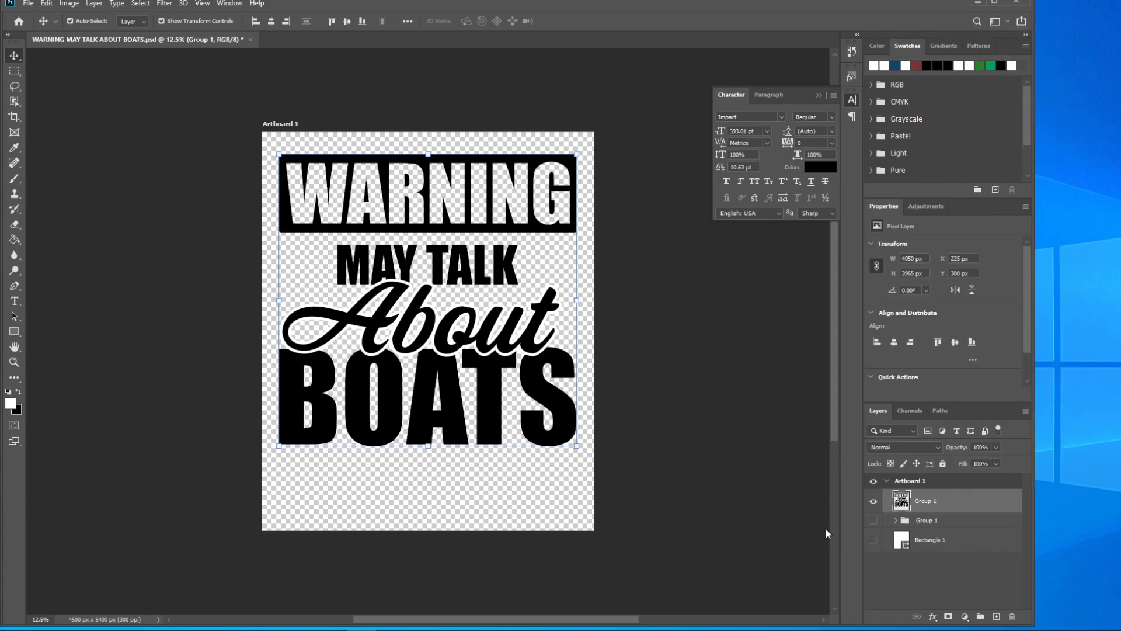
pyautogui.click(874, 502)
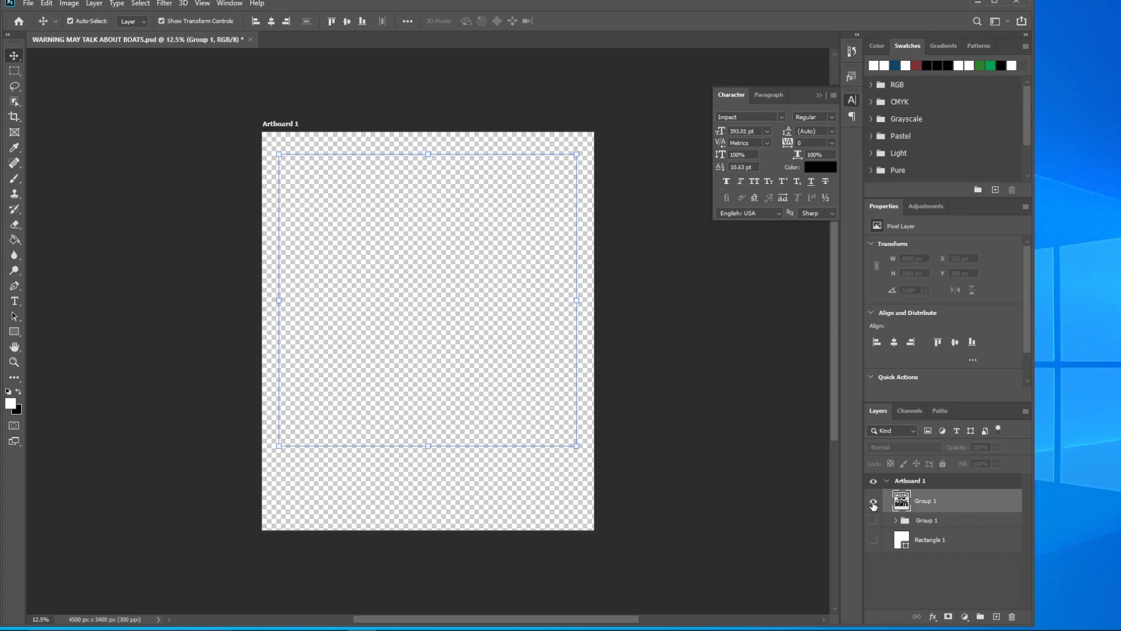
pyautogui.click(874, 502)
pyautogui.click(874, 502)
pyautogui.click(873, 502)
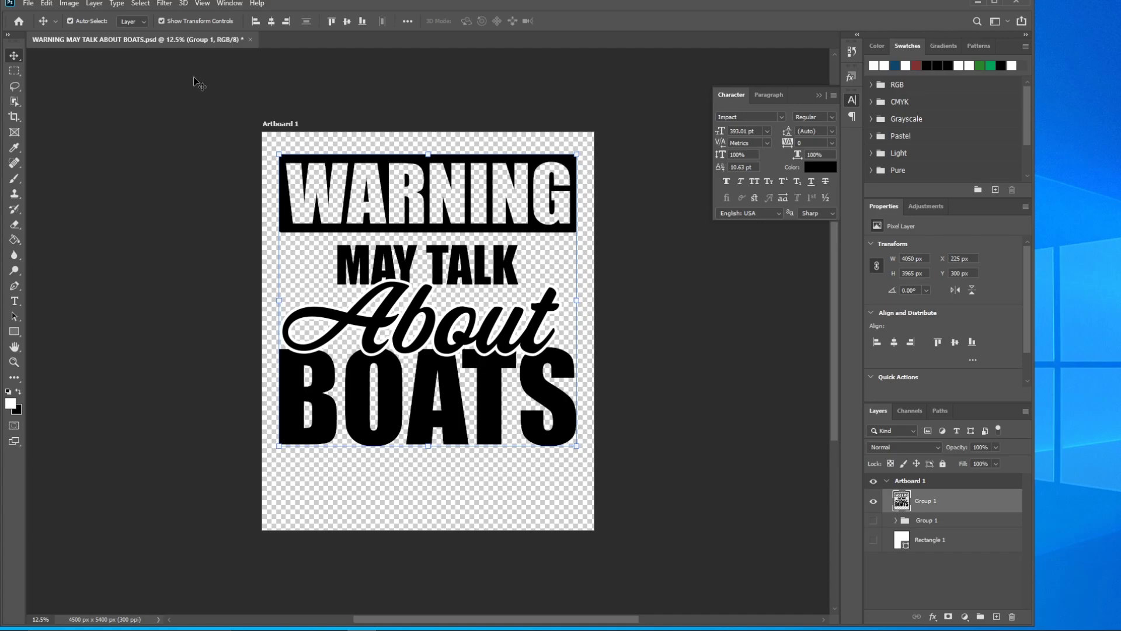
# Use Select > Color Range to pick the white stroke around About.
pyautogui.click(140, 4)
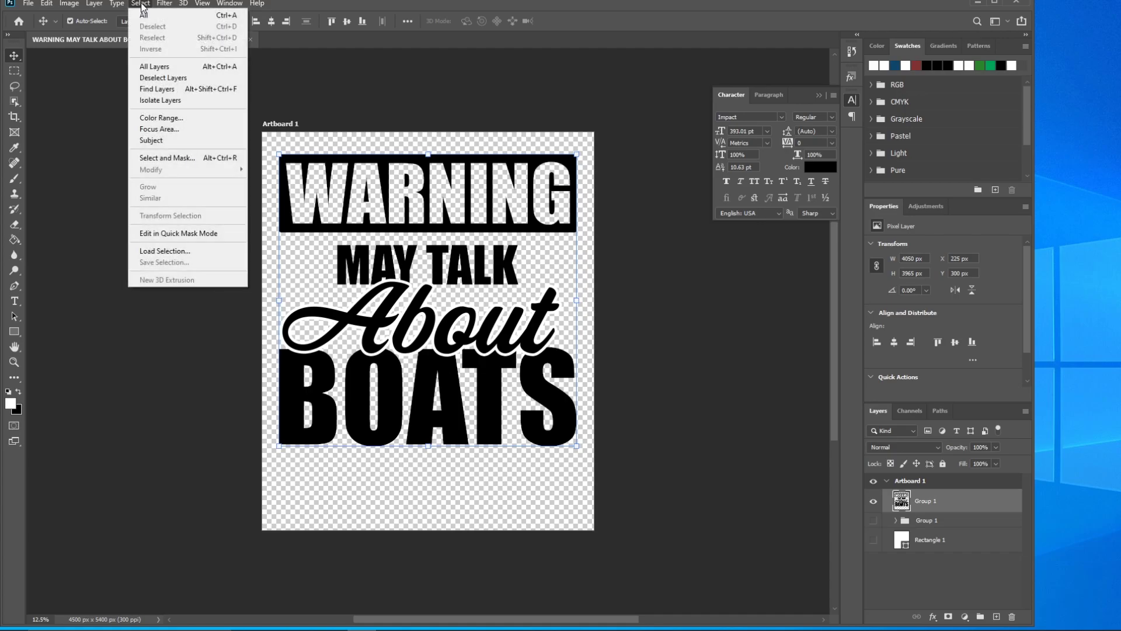
pyautogui.click(158, 118)
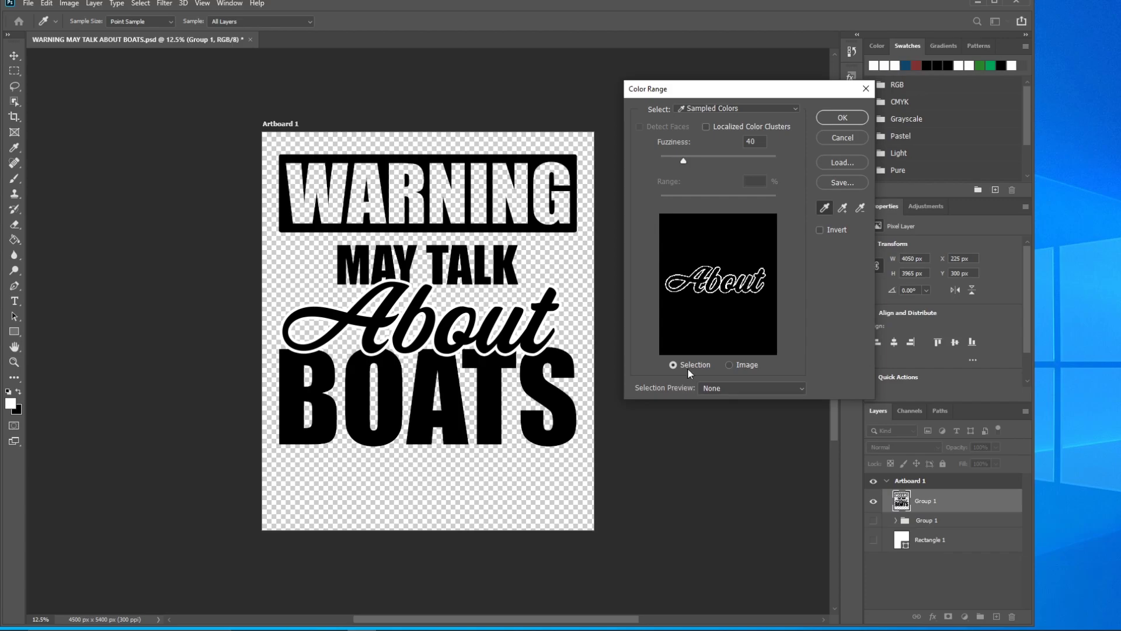
pyautogui.click(834, 121)
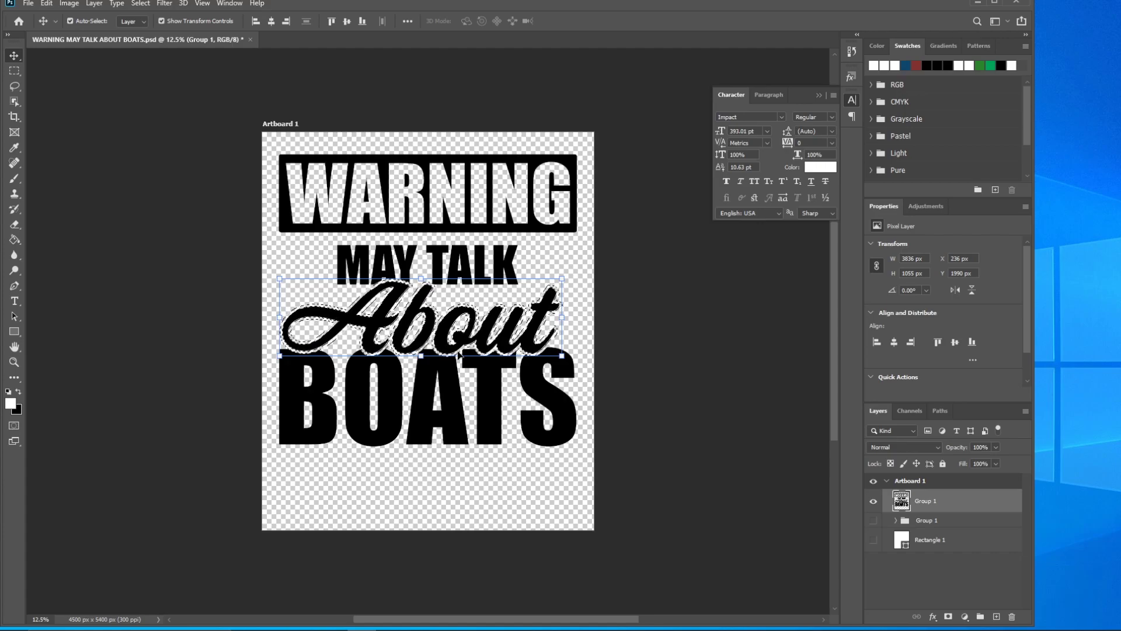
# Delete the selected white stroke, deselect, and briefly show the background to check the cutout.
pyautogui.press('ctrl')
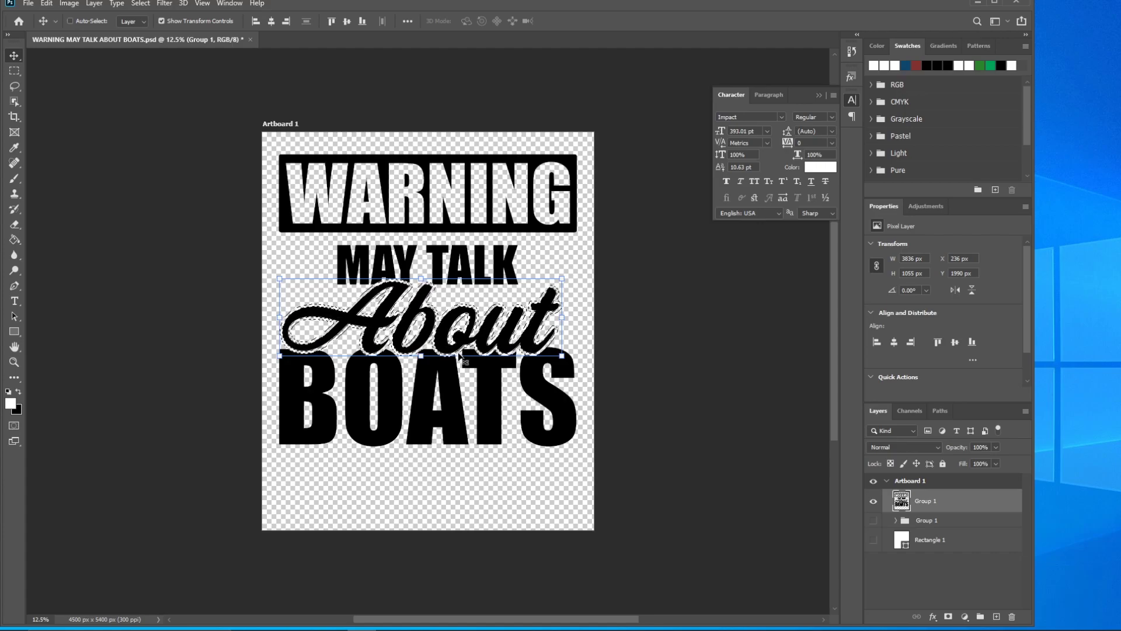
pyautogui.hotkey('ctrl', 'd')
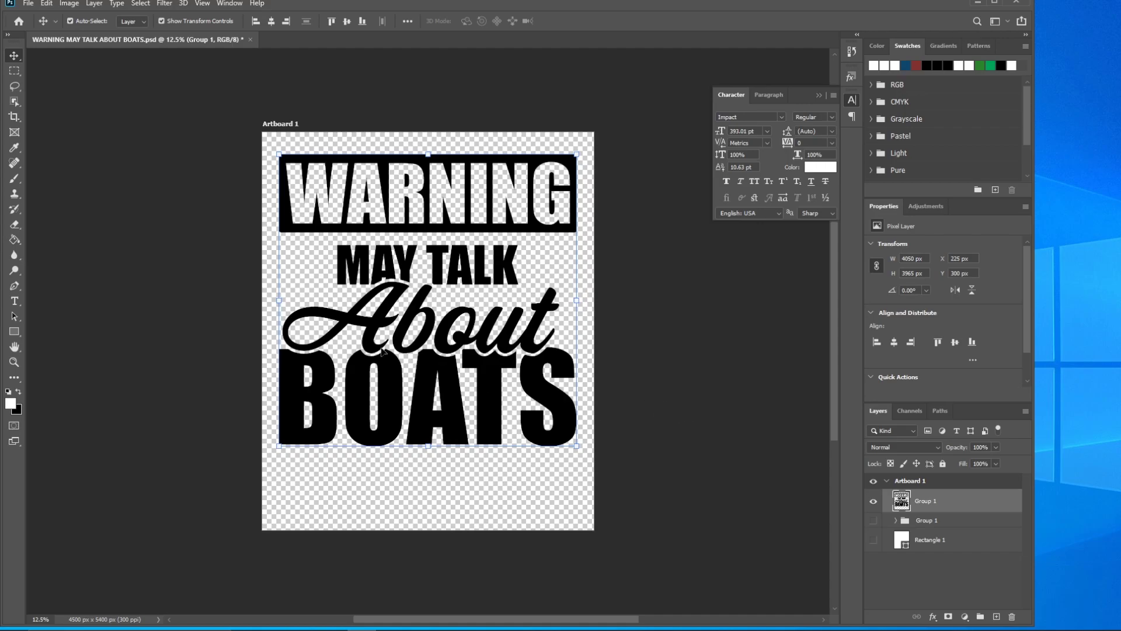
pyautogui.click(874, 540)
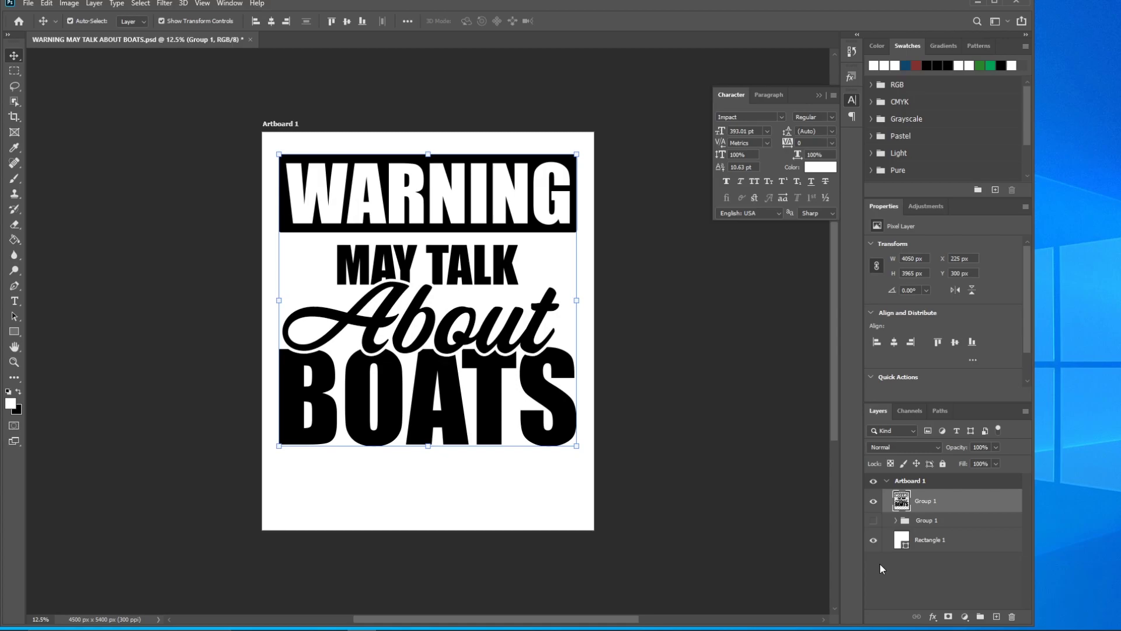
pyautogui.click(873, 541)
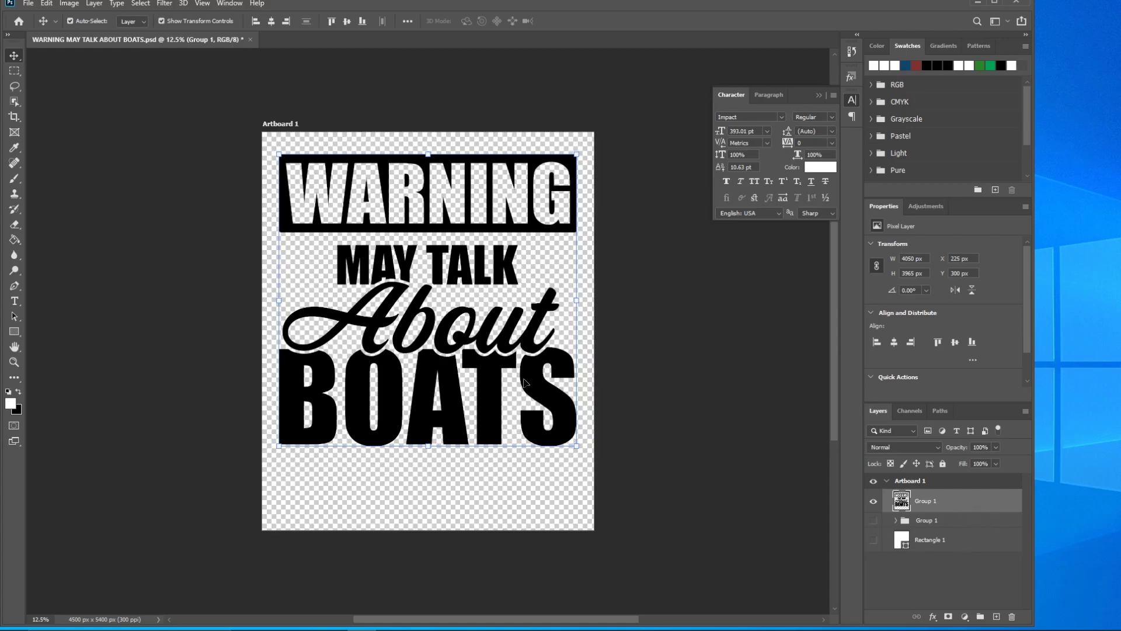
# Apply a dark navy #17196d Color Overlay to the merged artwork.
pyautogui.click(934, 617)
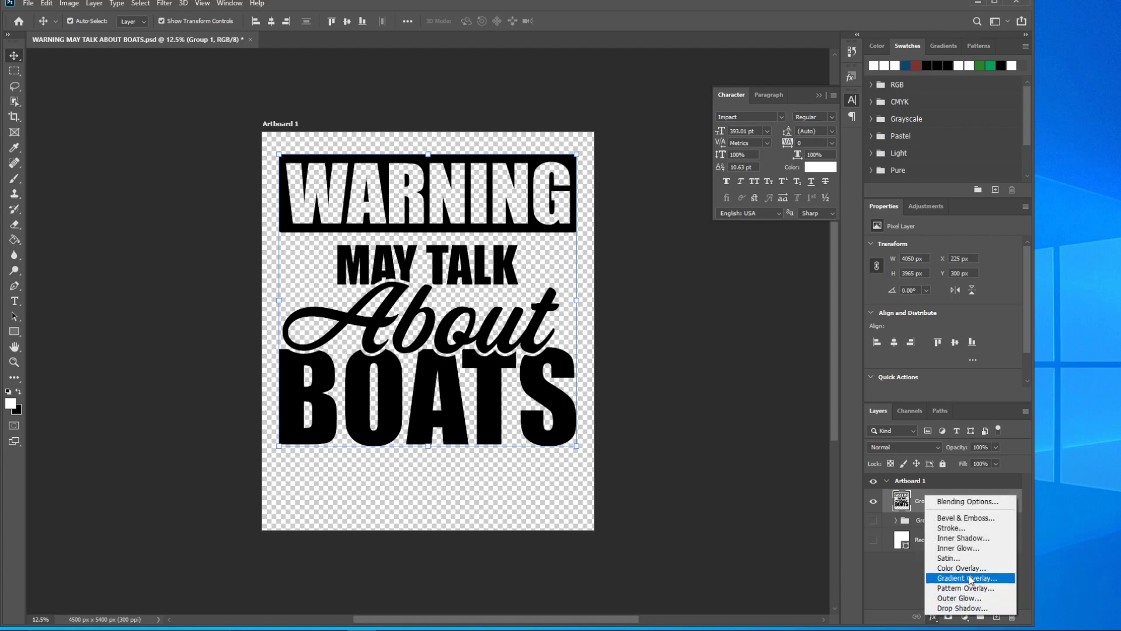
pyautogui.press('Escape')
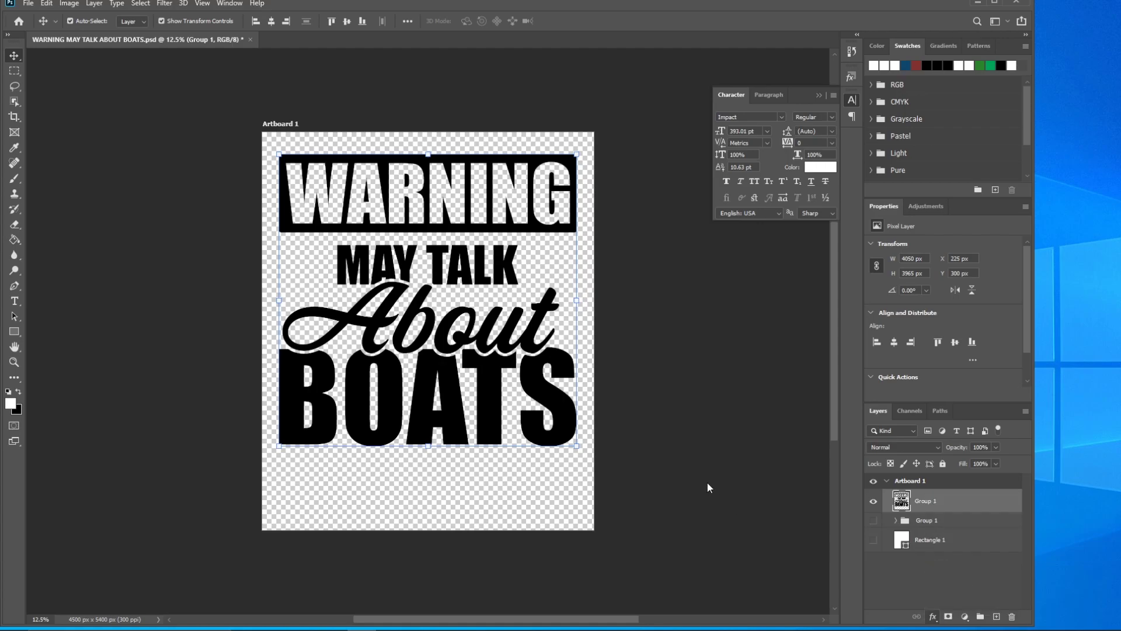
pyautogui.moveTo(677, 257); pyautogui.dragTo(926, 149)
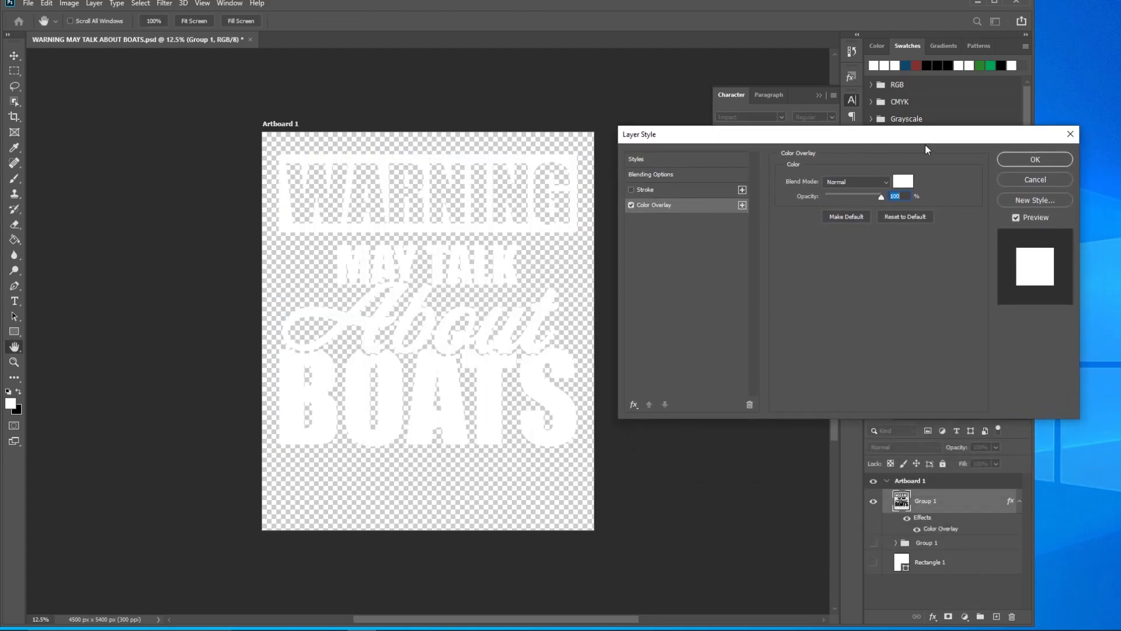
pyautogui.click(903, 181)
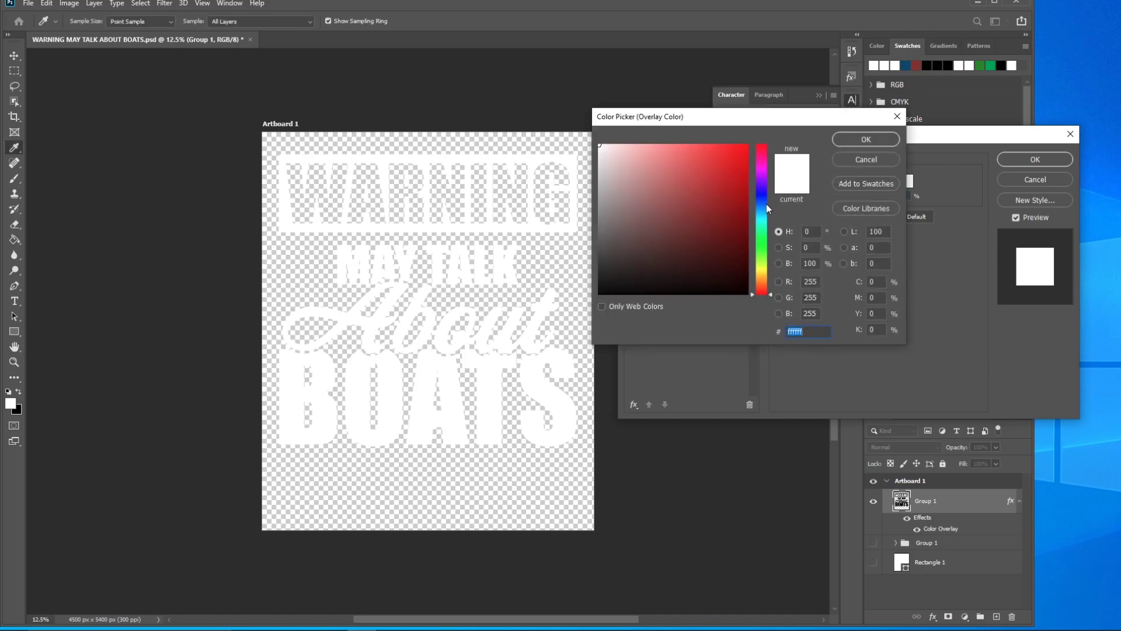
pyautogui.moveTo(765, 205); pyautogui.dragTo(762, 195)
pyautogui.click(730, 190)
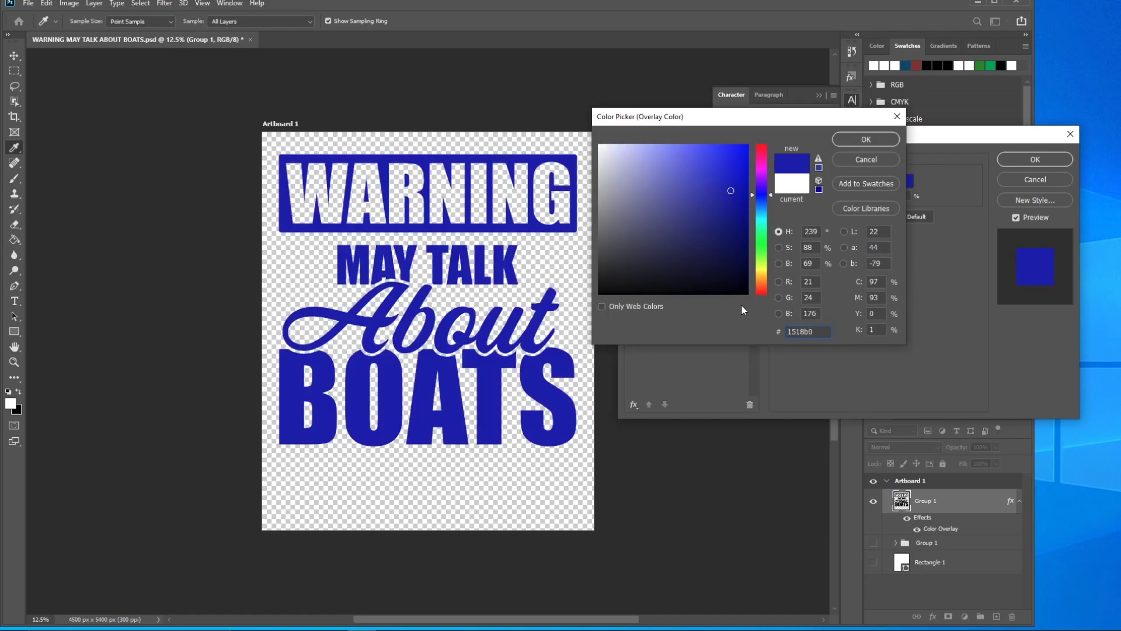
pyautogui.moveTo(732, 193); pyautogui.dragTo(713, 248)
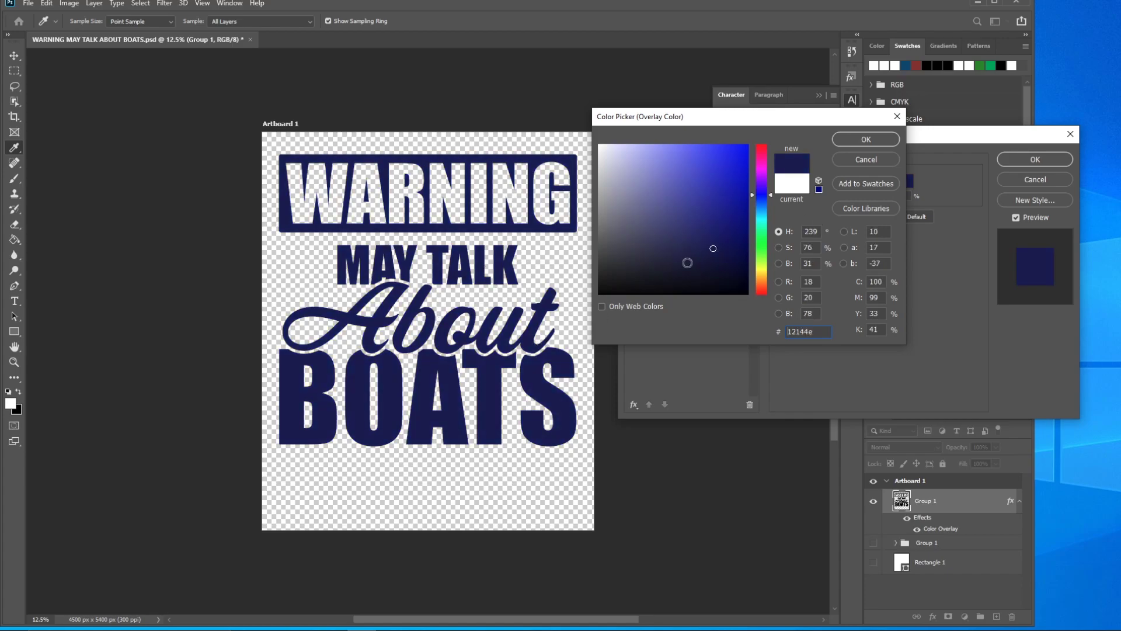
pyautogui.click(716, 230)
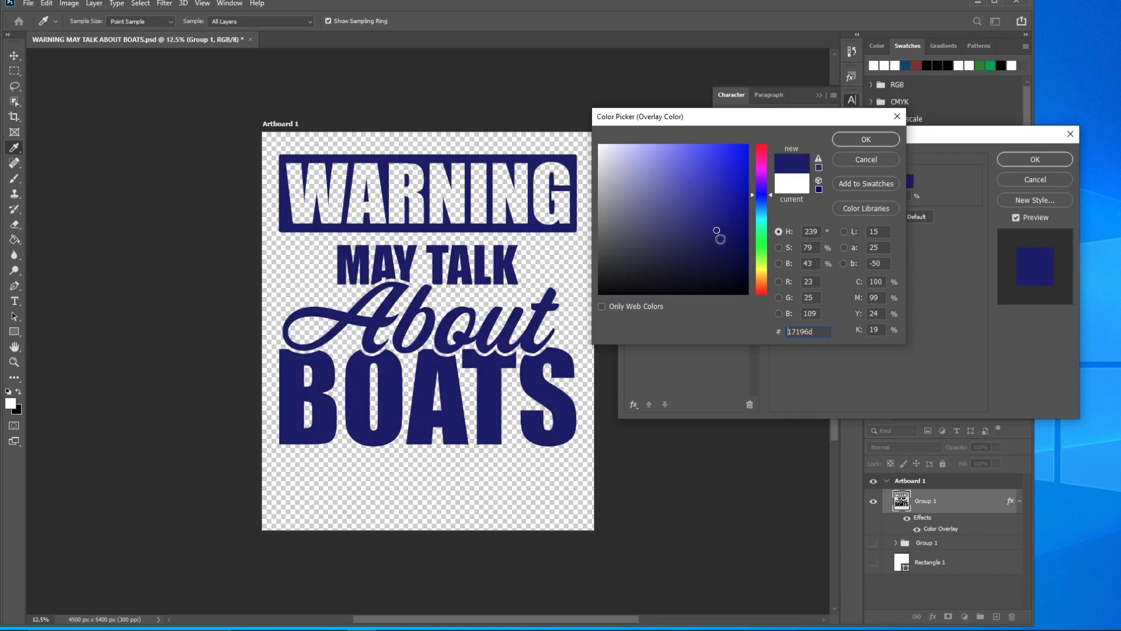
pyautogui.click(860, 143)
pyautogui.click(1035, 160)
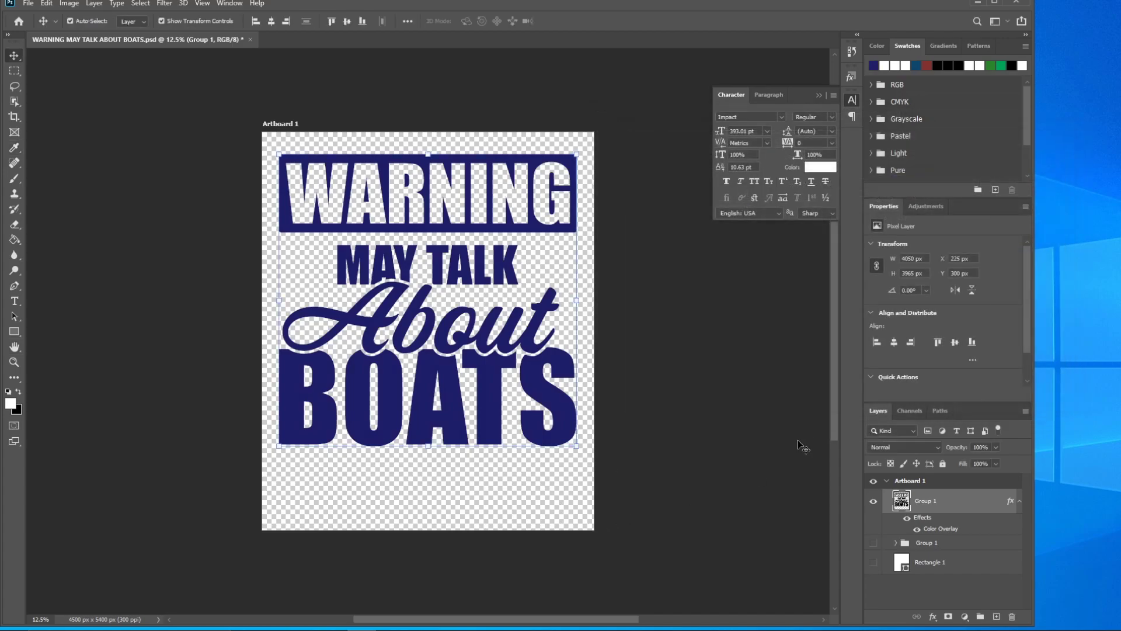